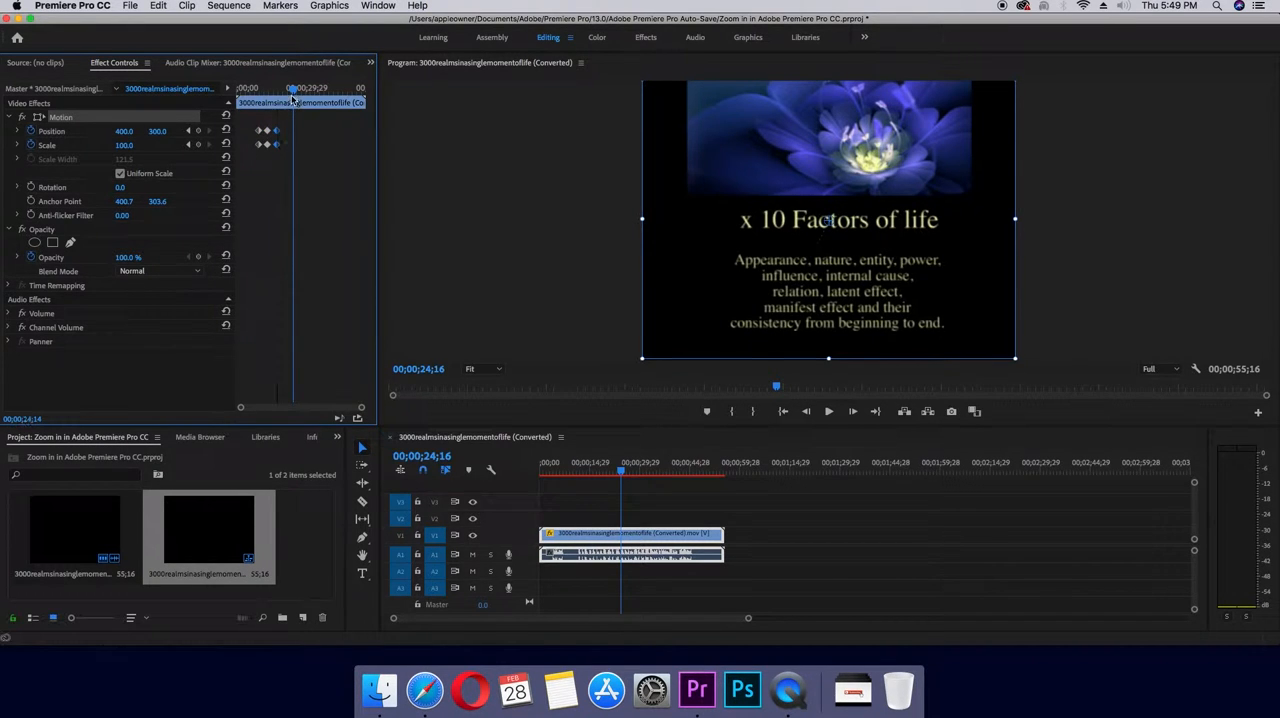
- Play the sequence from 00;00;06;16 to review the existing zoom animation on the clip
drag(294, 97, 250, 100)
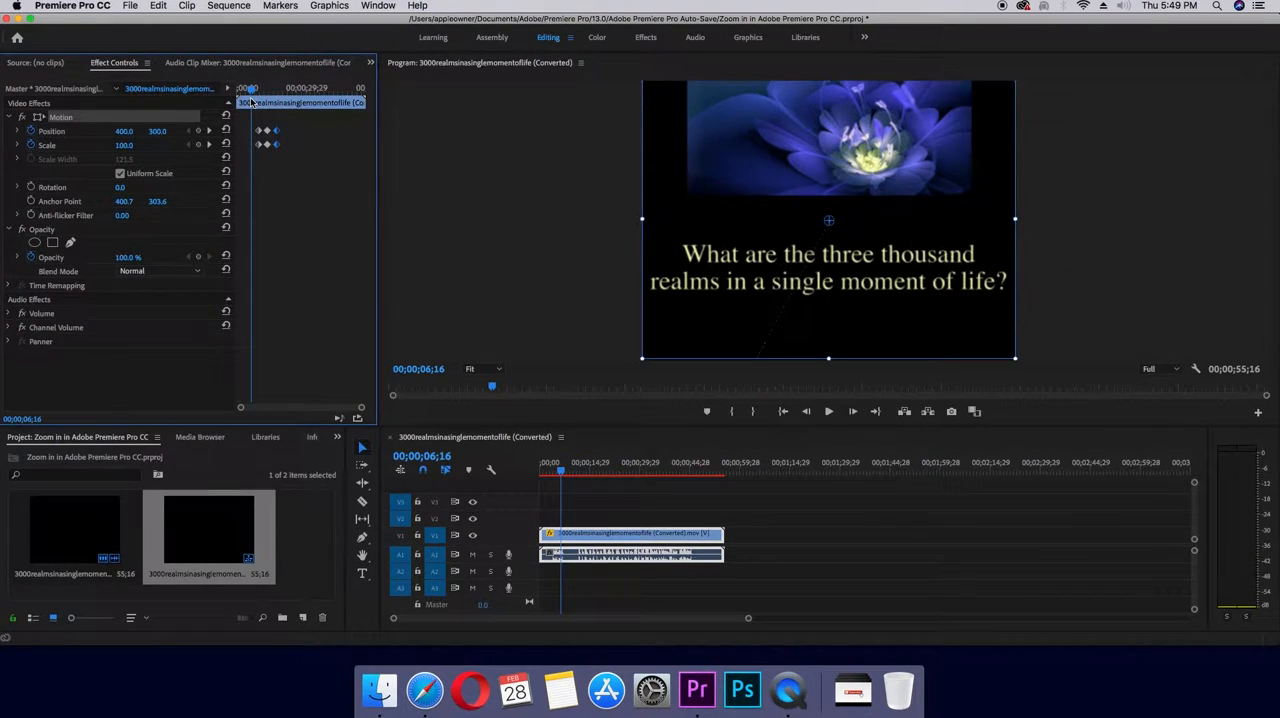
key(space)
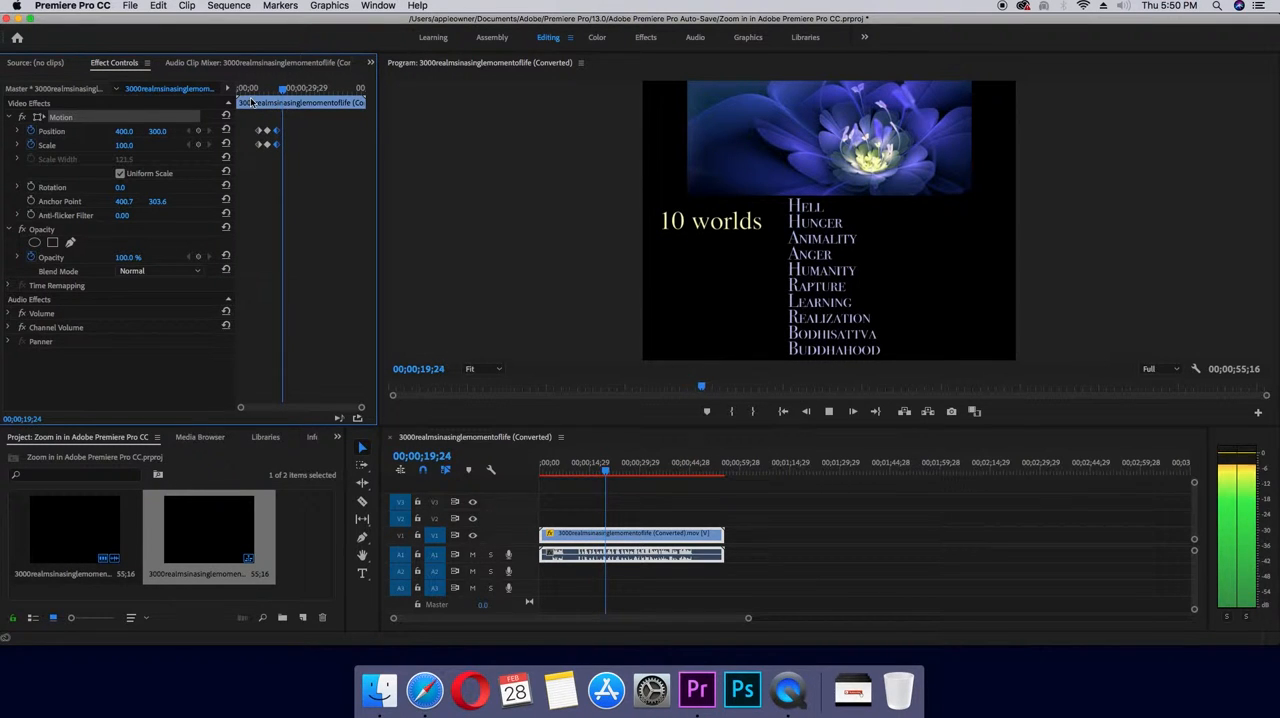
key(space)
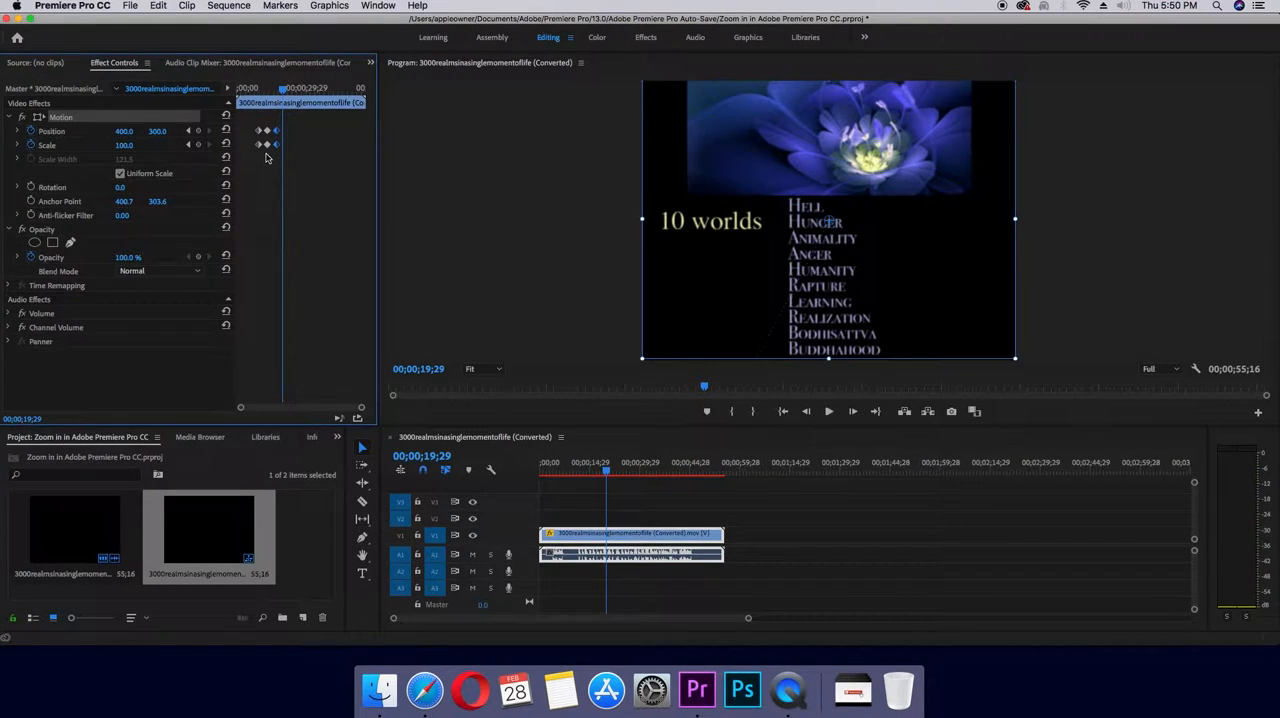
- Clear the existing 3000realmsinasinglemomentoflife sequence and its source clip from the project
right_click(245, 531)
click(250, 118)
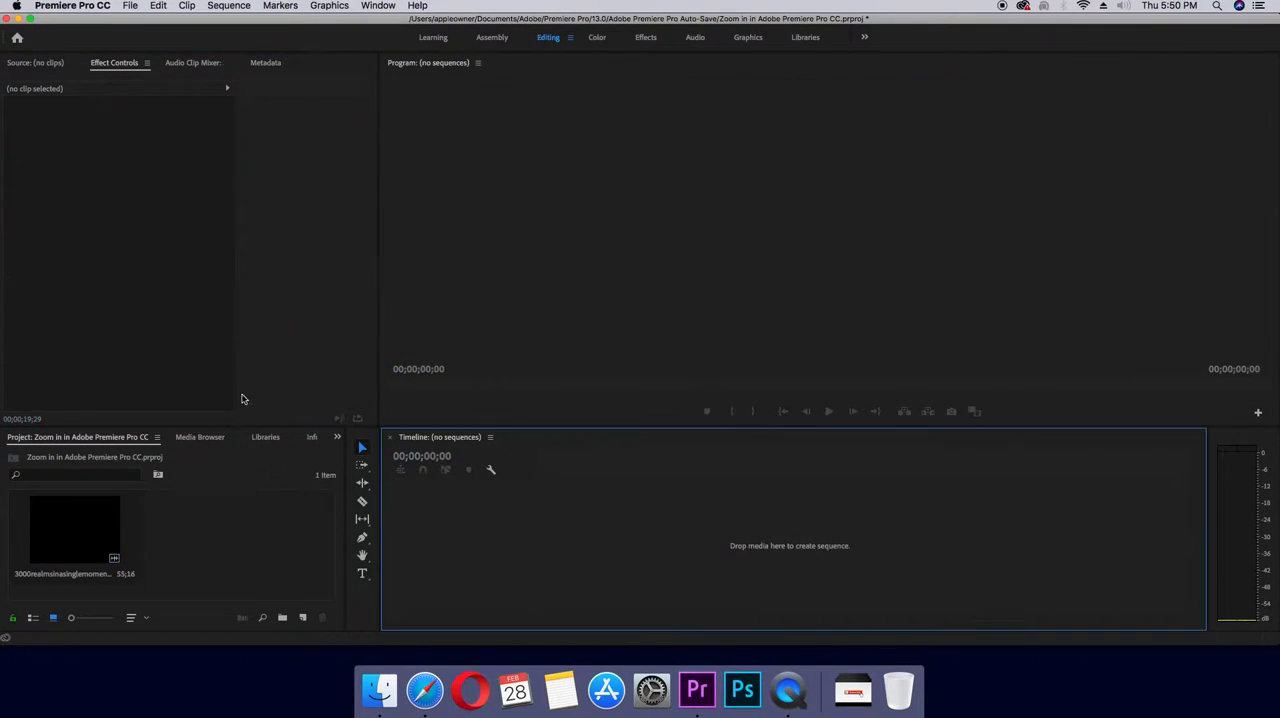
right_click(105, 530)
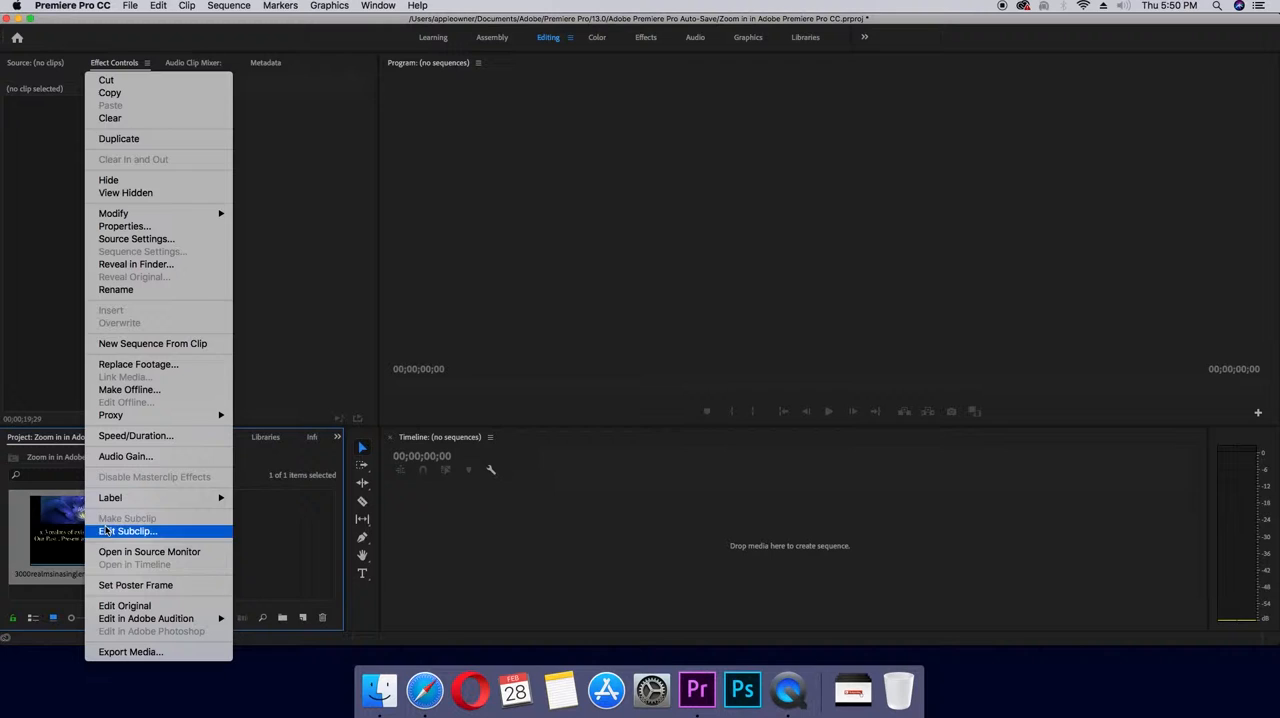
click(137, 120)
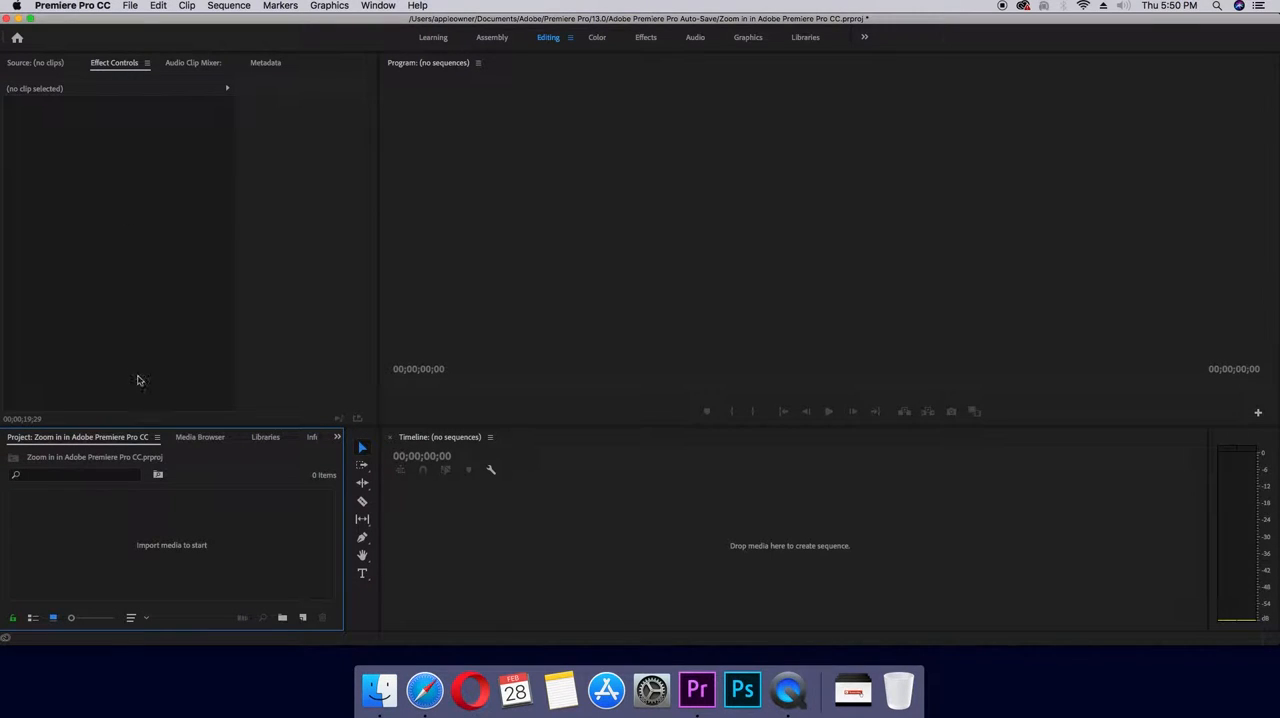
- Import the Flower Garden (Free Background Video) MP4 from Downloads and create a new sequence from it in the timeline
right_click(72, 546)
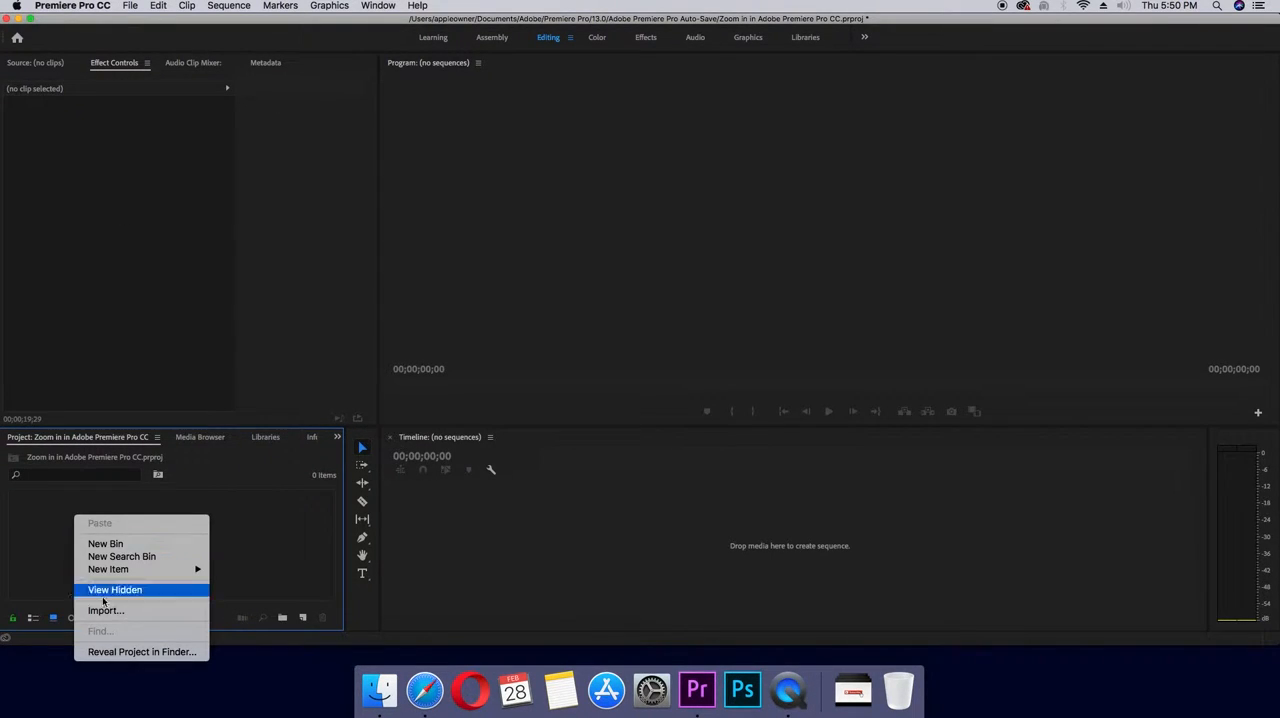
click(220, 508)
double_click(253, 497)
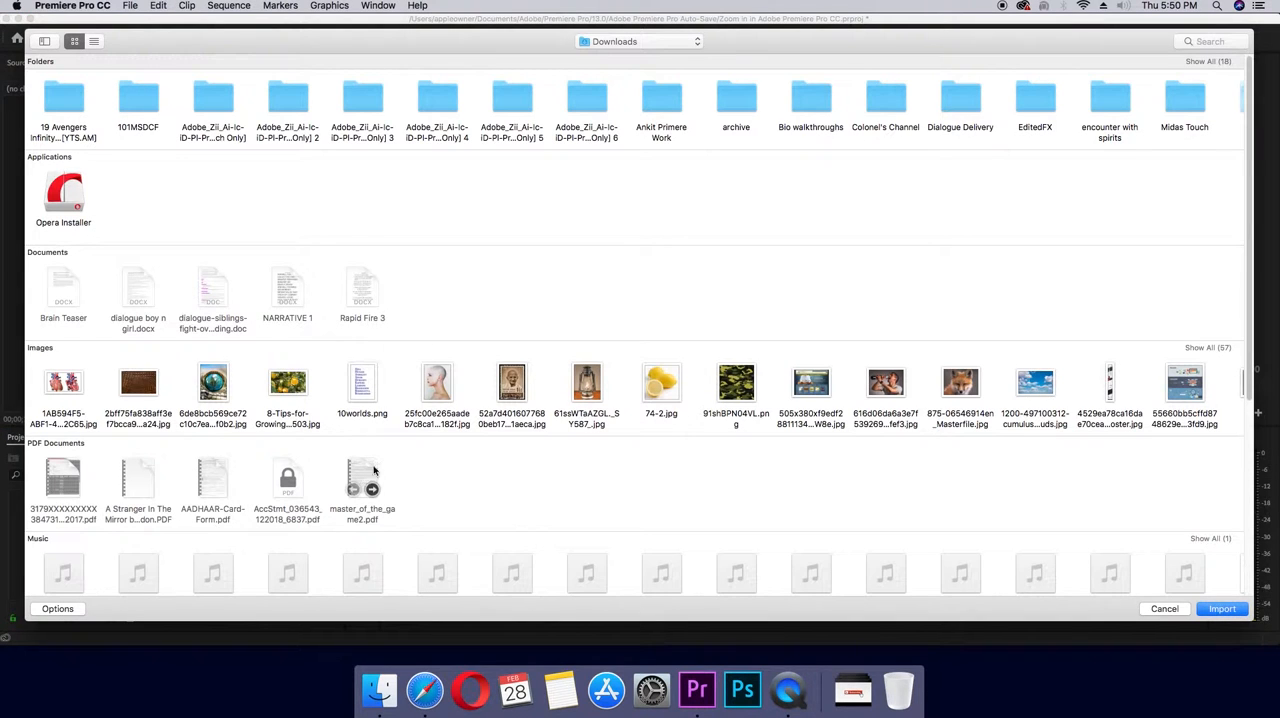
scroll(565, 482, down, 5)
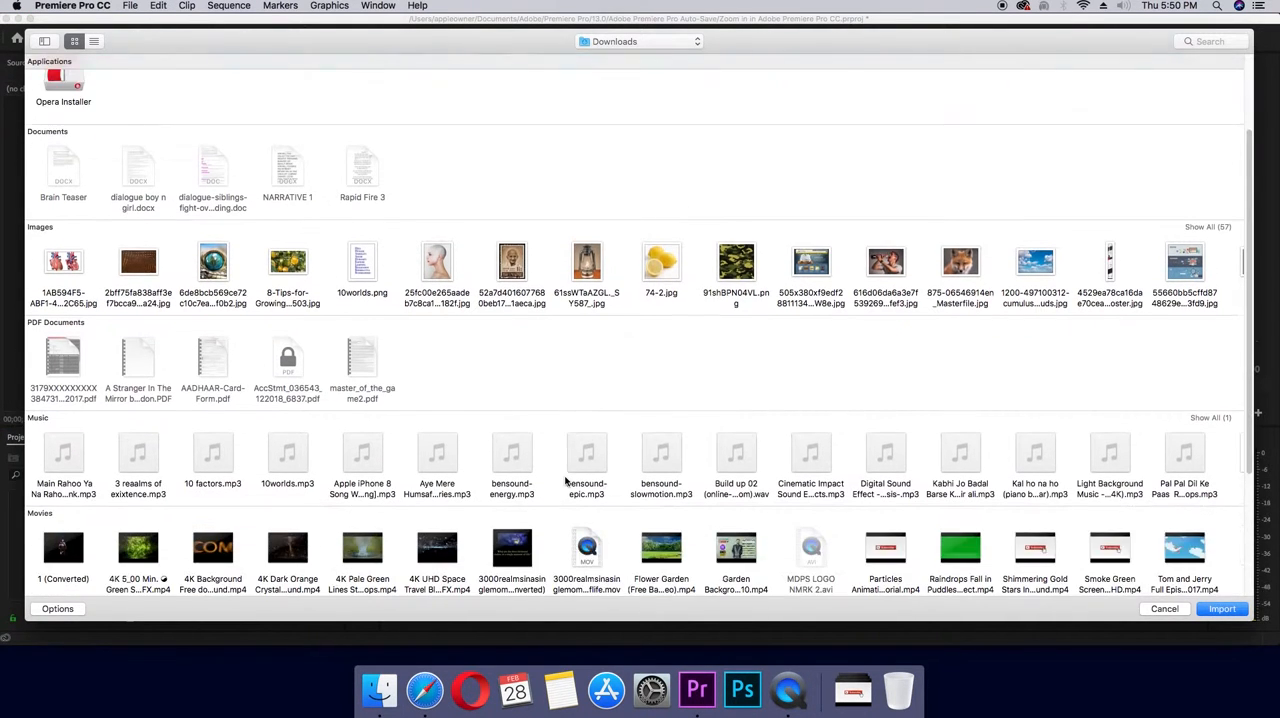
scroll(565, 482, down, 1)
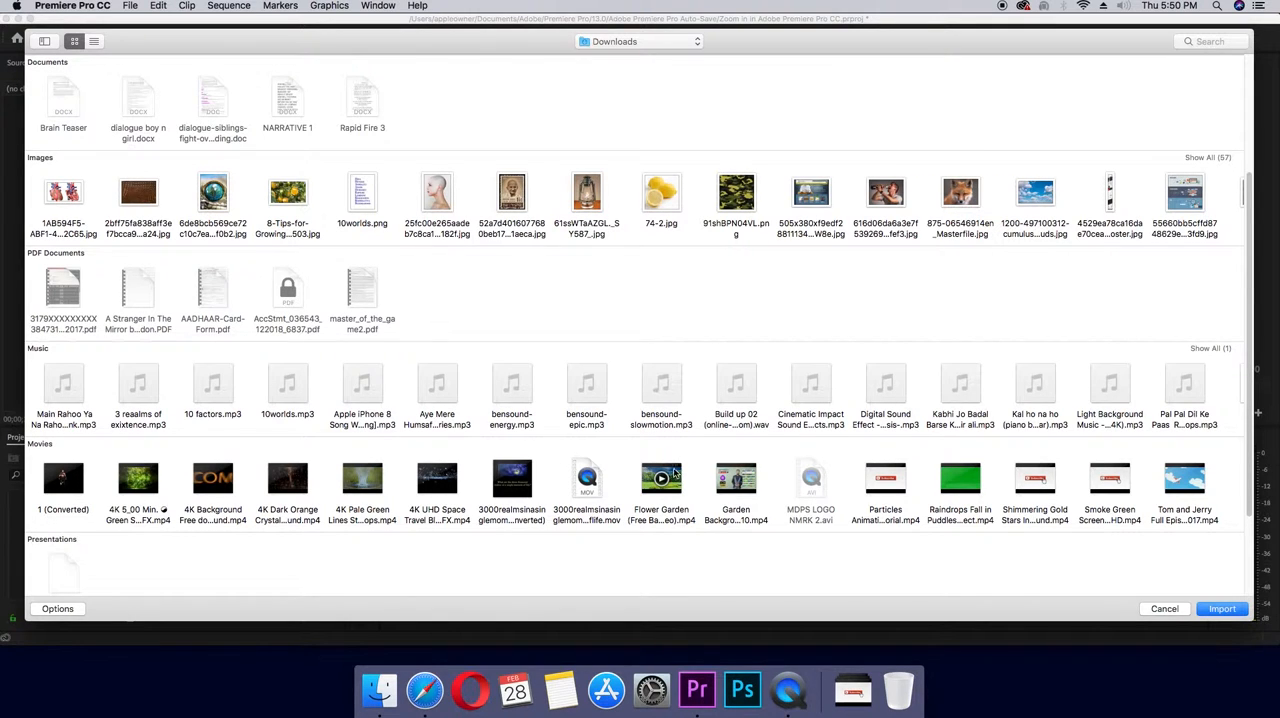
click(676, 474)
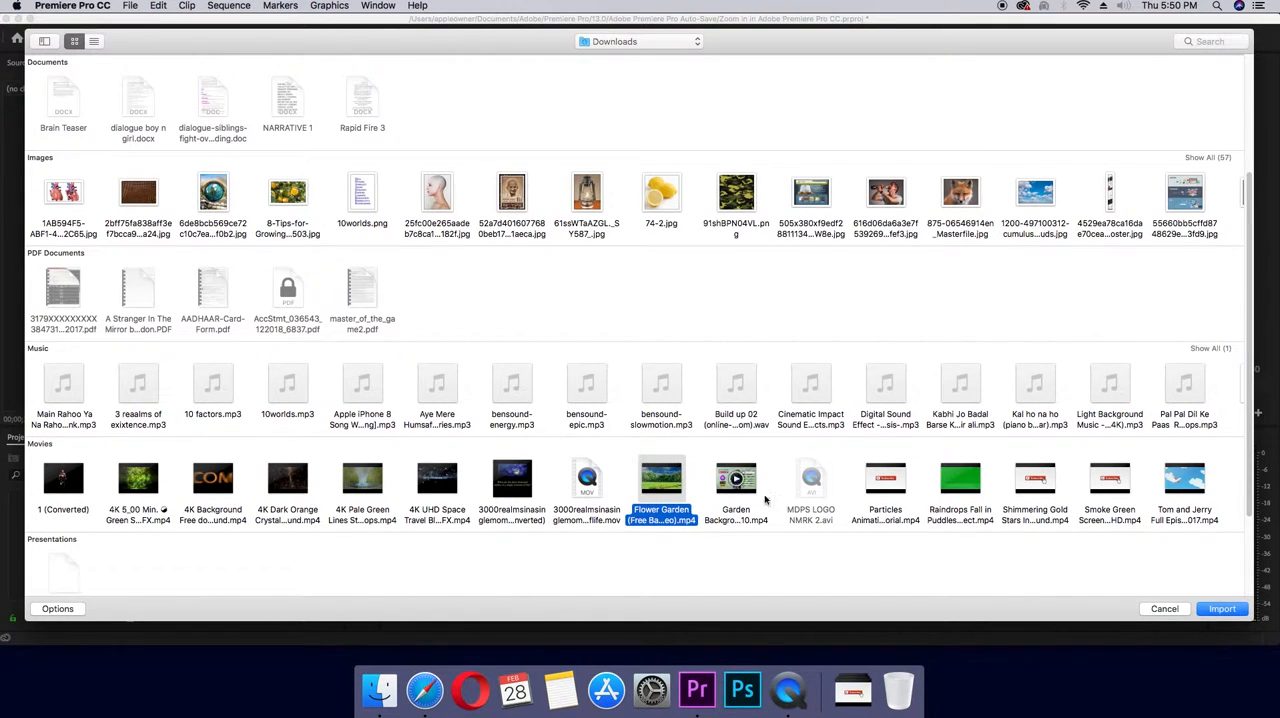
click(1210, 608)
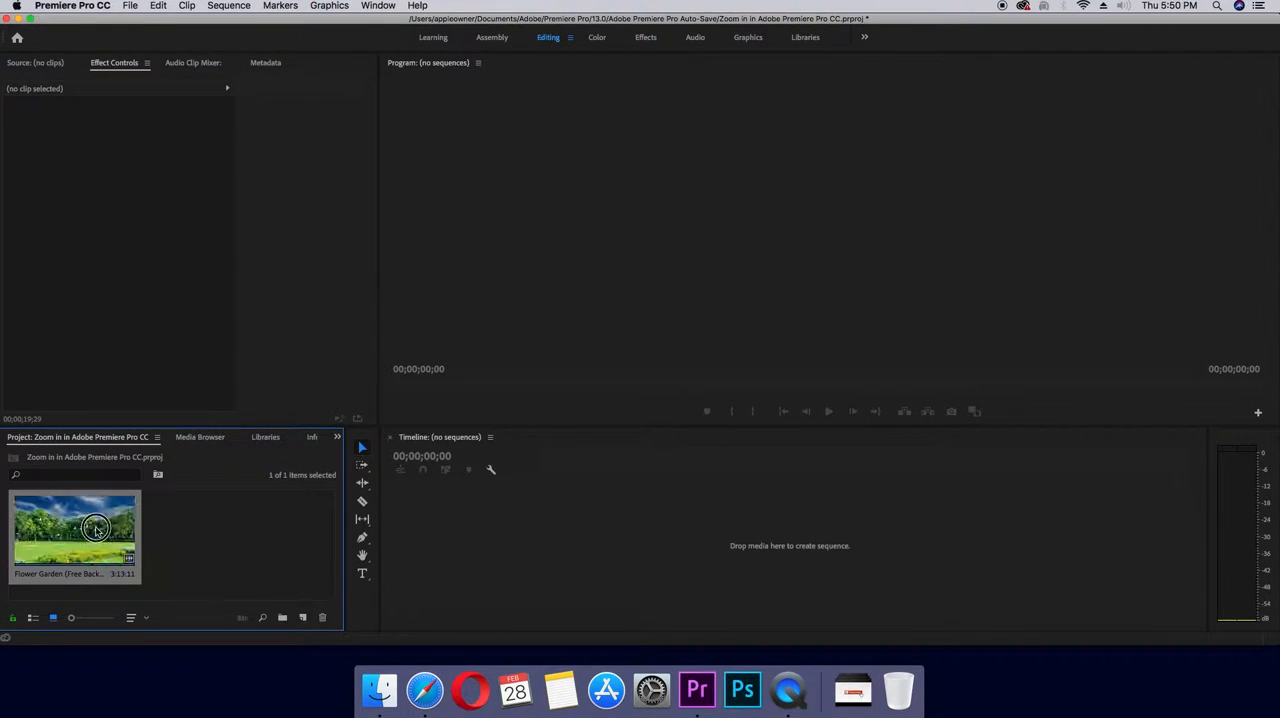
drag(477, 507, 476, 507)
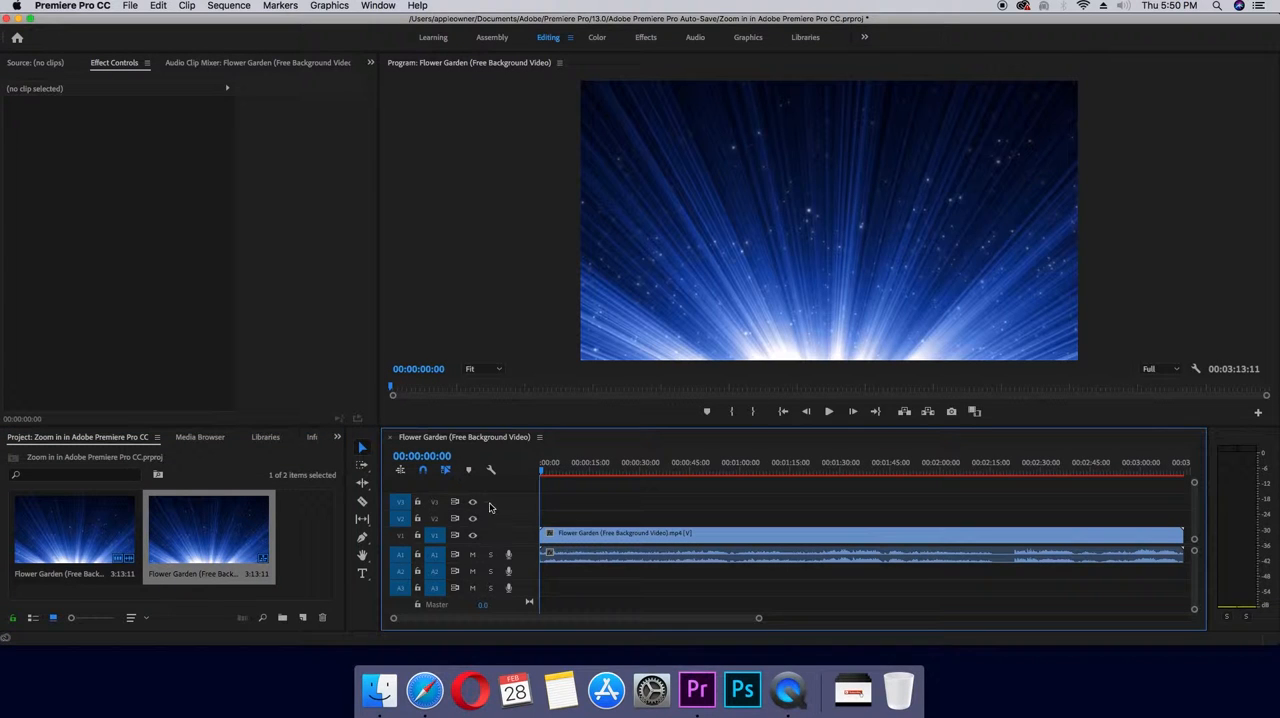
- Enable Position and Scale animation on the Flower Garden clip with starting keyframes at 00:00:34:24
drag(543, 474, 667, 480)
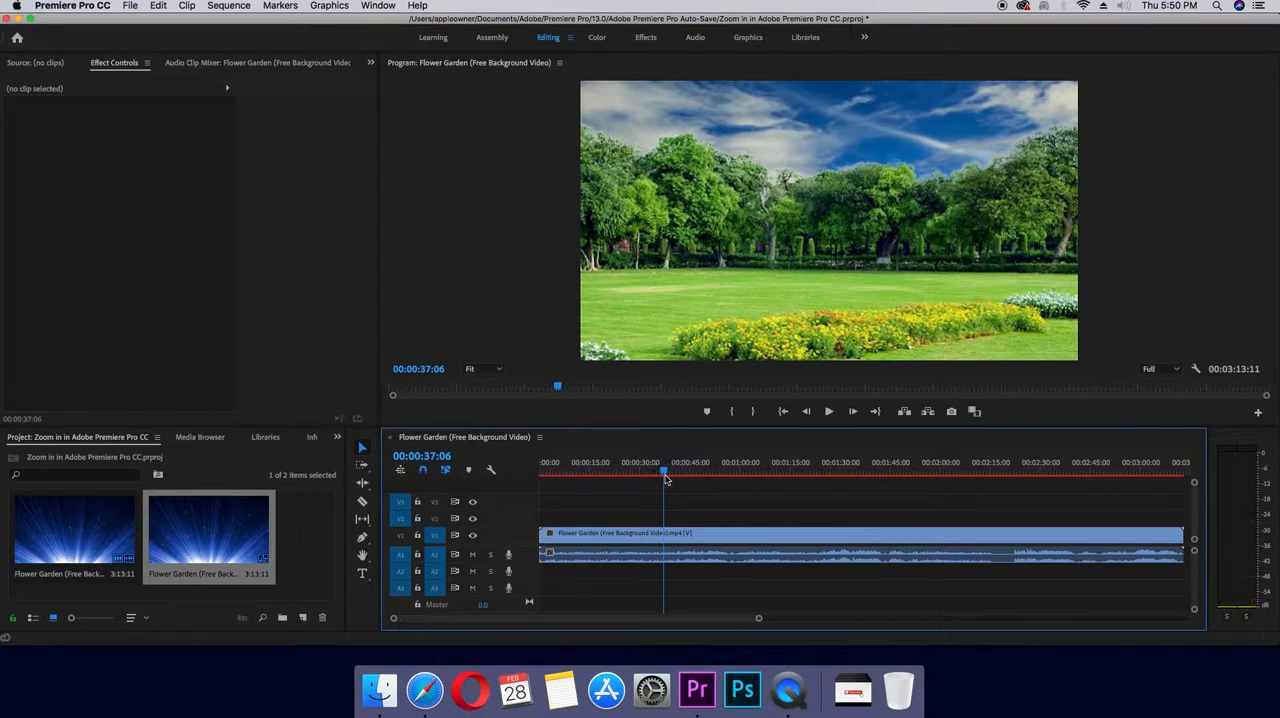
click(787, 177)
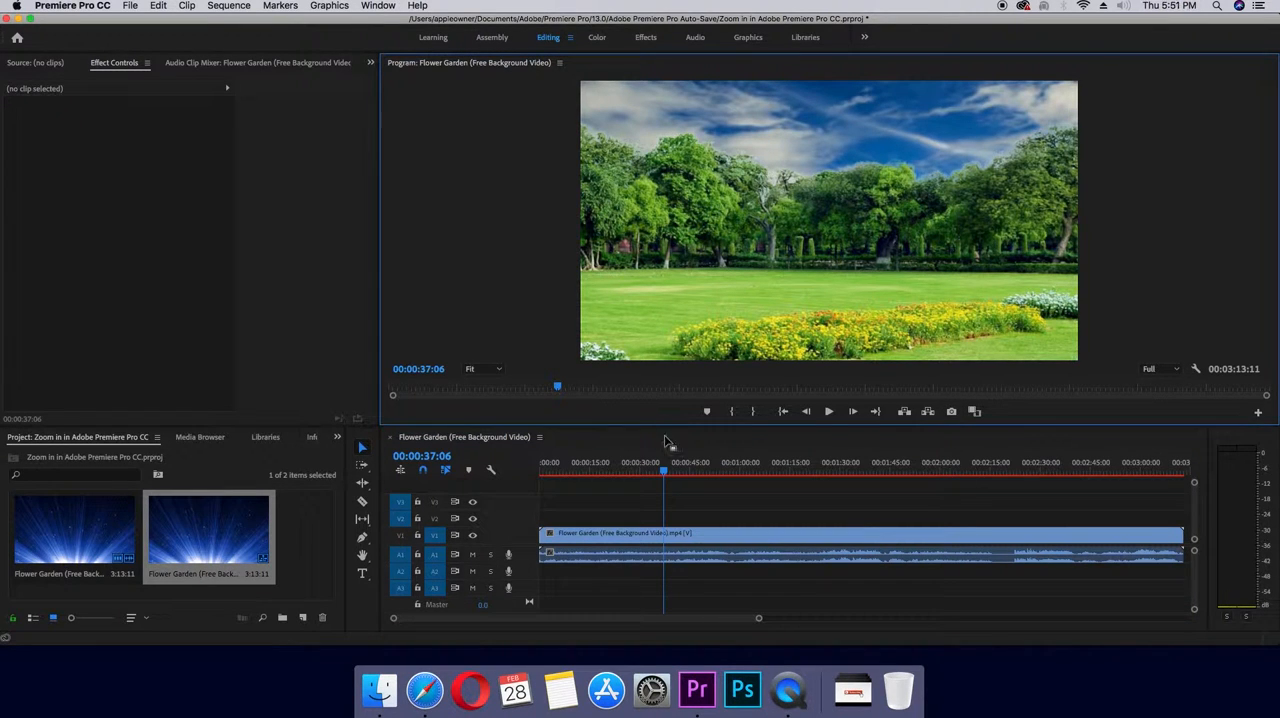
click(663, 472)
drag(663, 472, 655, 474)
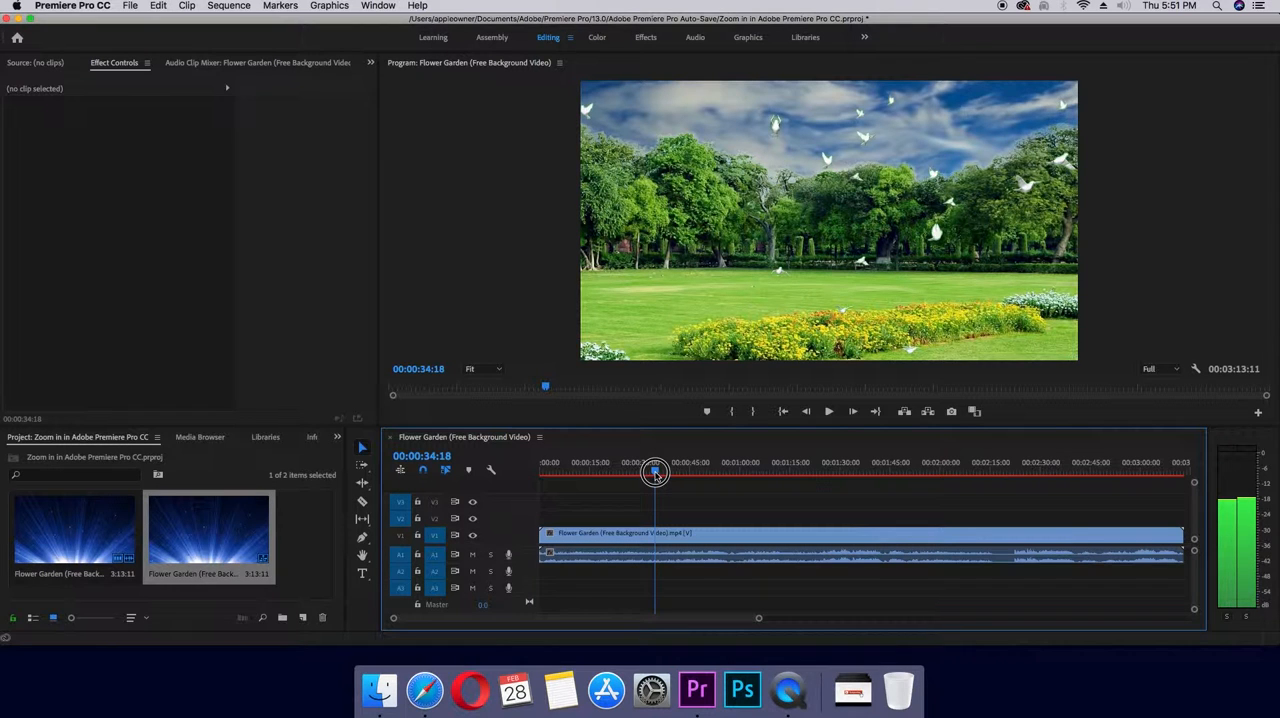
drag(655, 474, 656, 476)
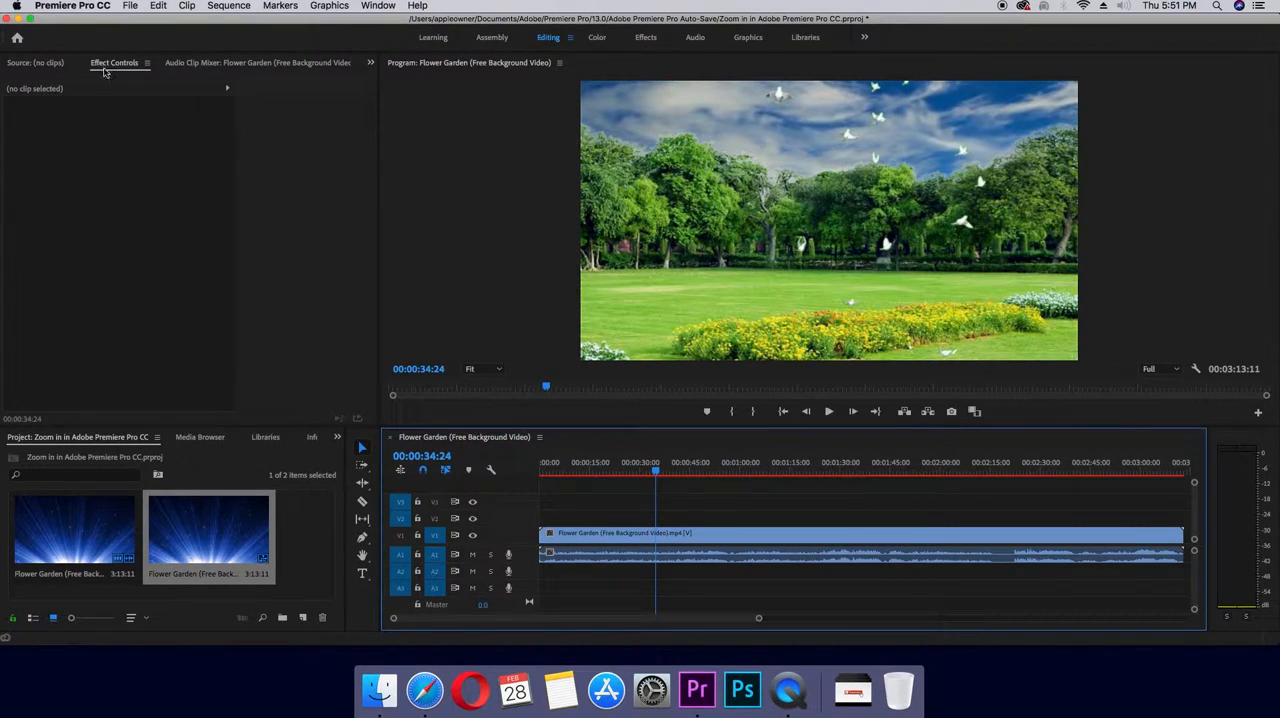
click(107, 64)
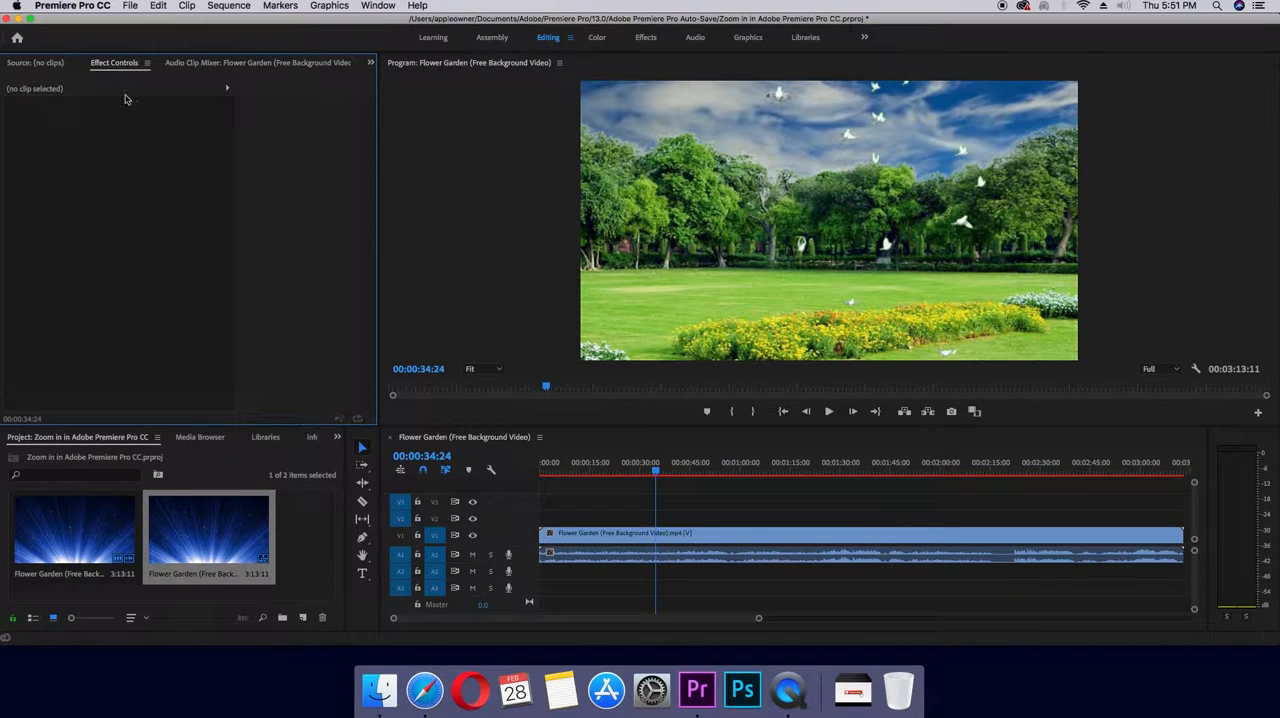
click(673, 535)
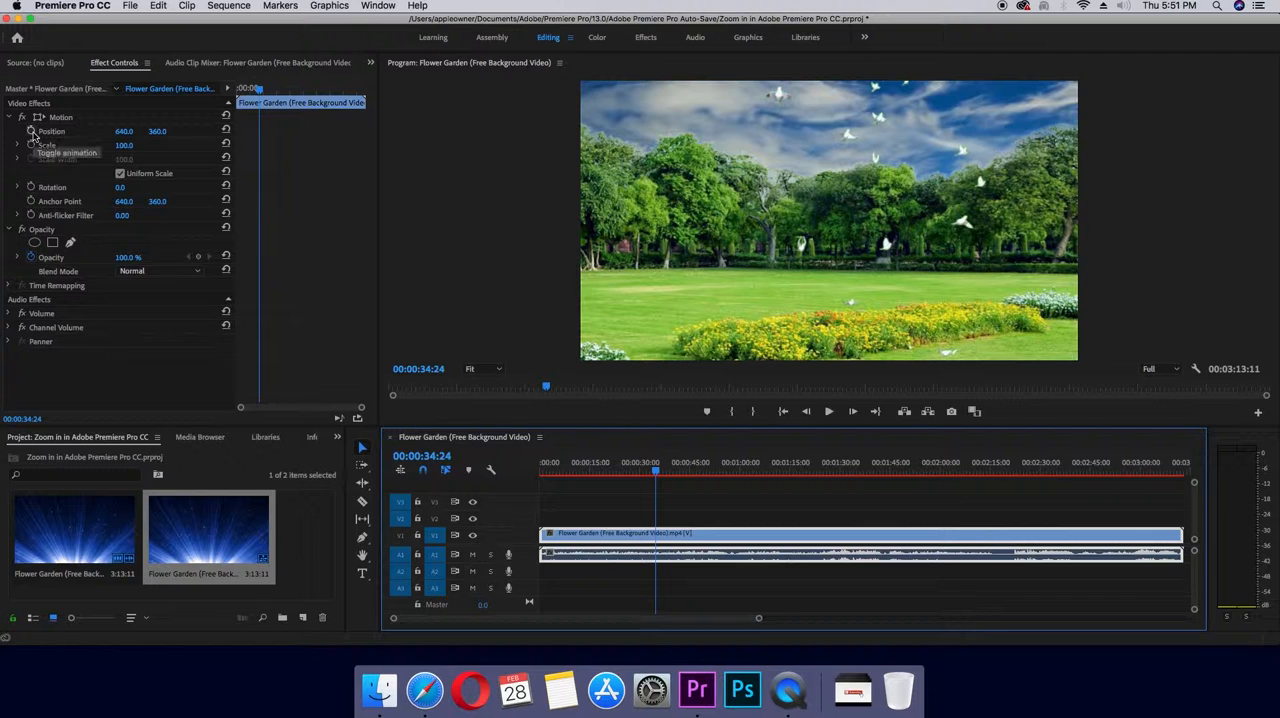
click(31, 131)
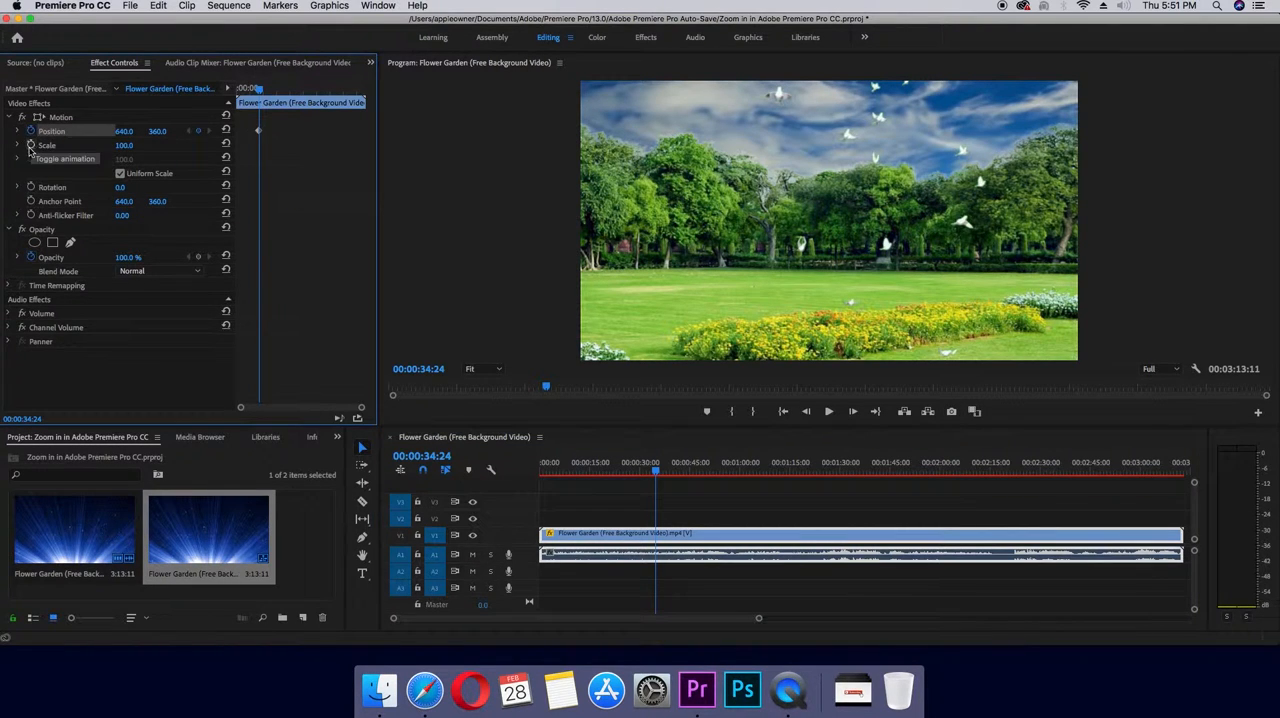
click(31, 145)
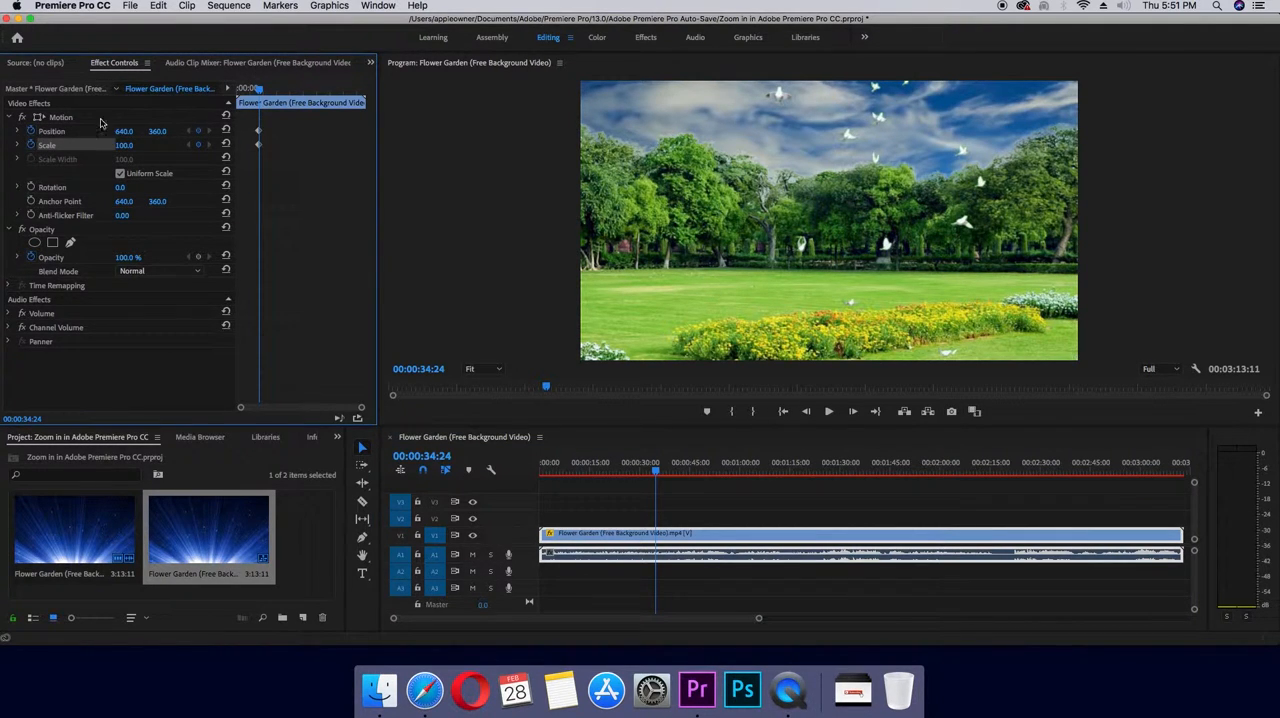
- At 00:00:43:26, zoom the clip in to a scale of 360.8 and reposition it to 1004.2, 724.3 around the bare tree
click(260, 92)
drag(260, 92, 267, 94)
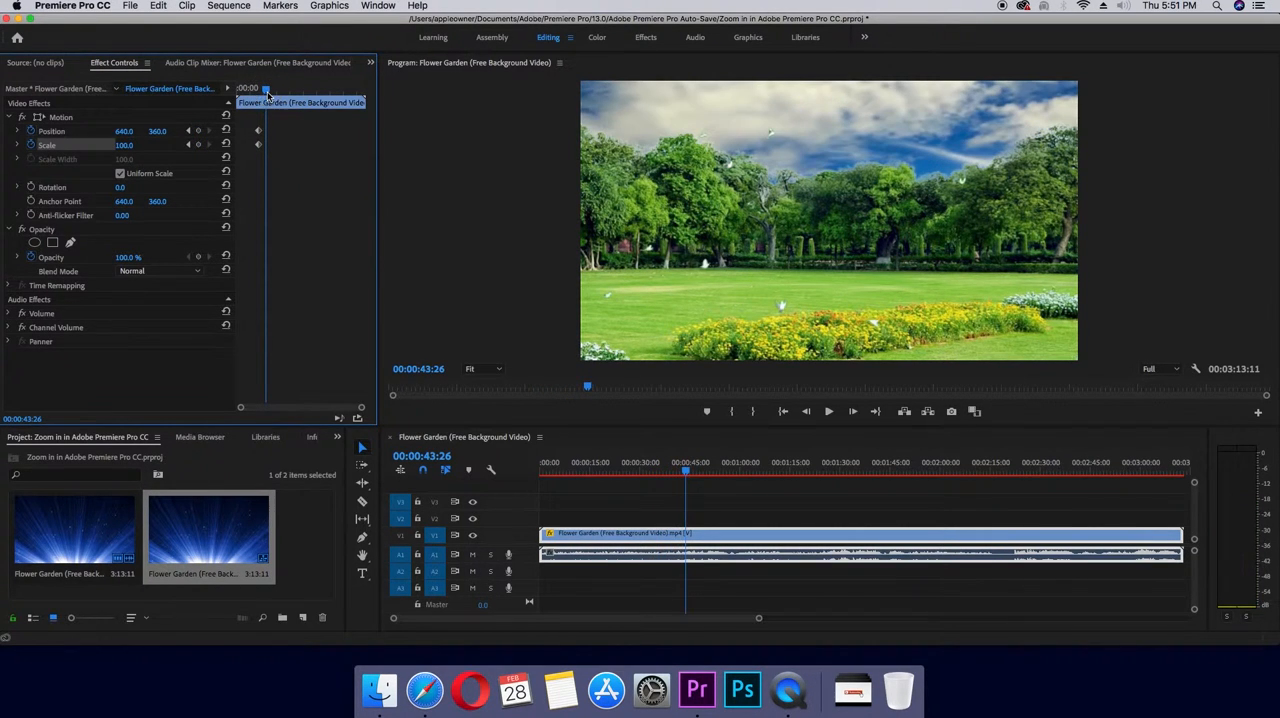
click(40, 119)
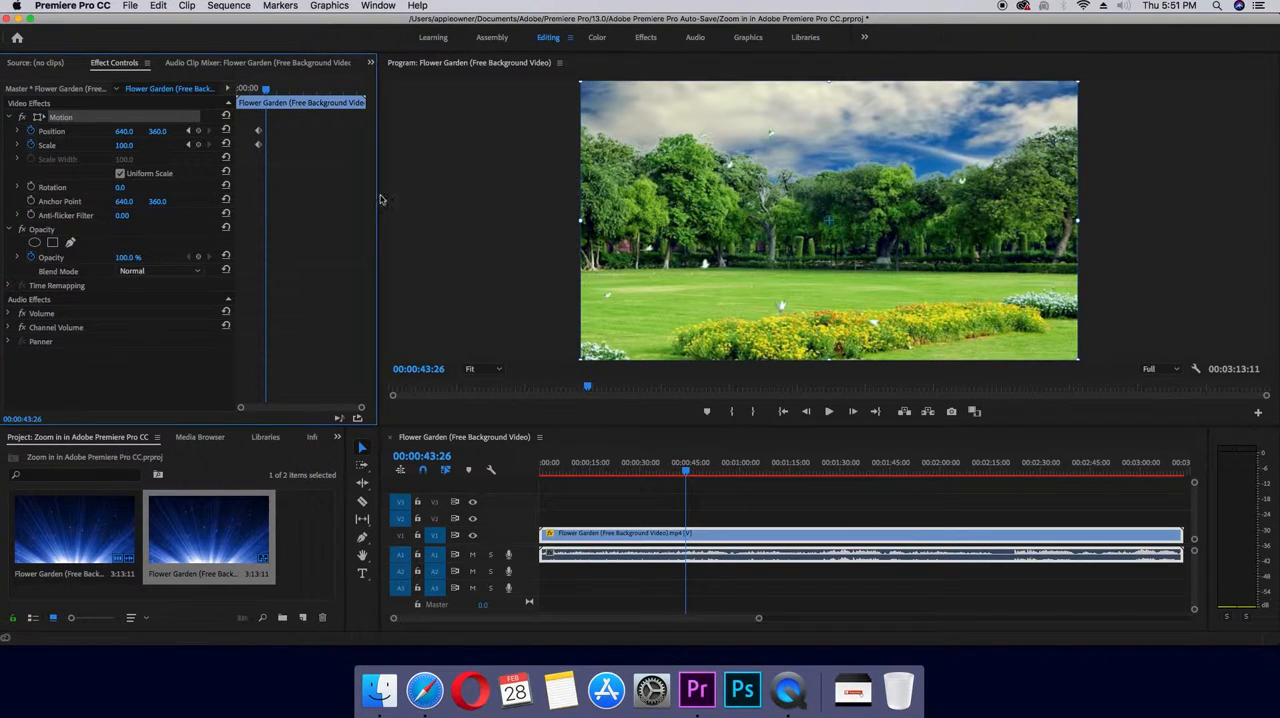
drag(578, 222, 251, 214)
drag(742, 152, 810, 225)
drag(122, 146, 144, 146)
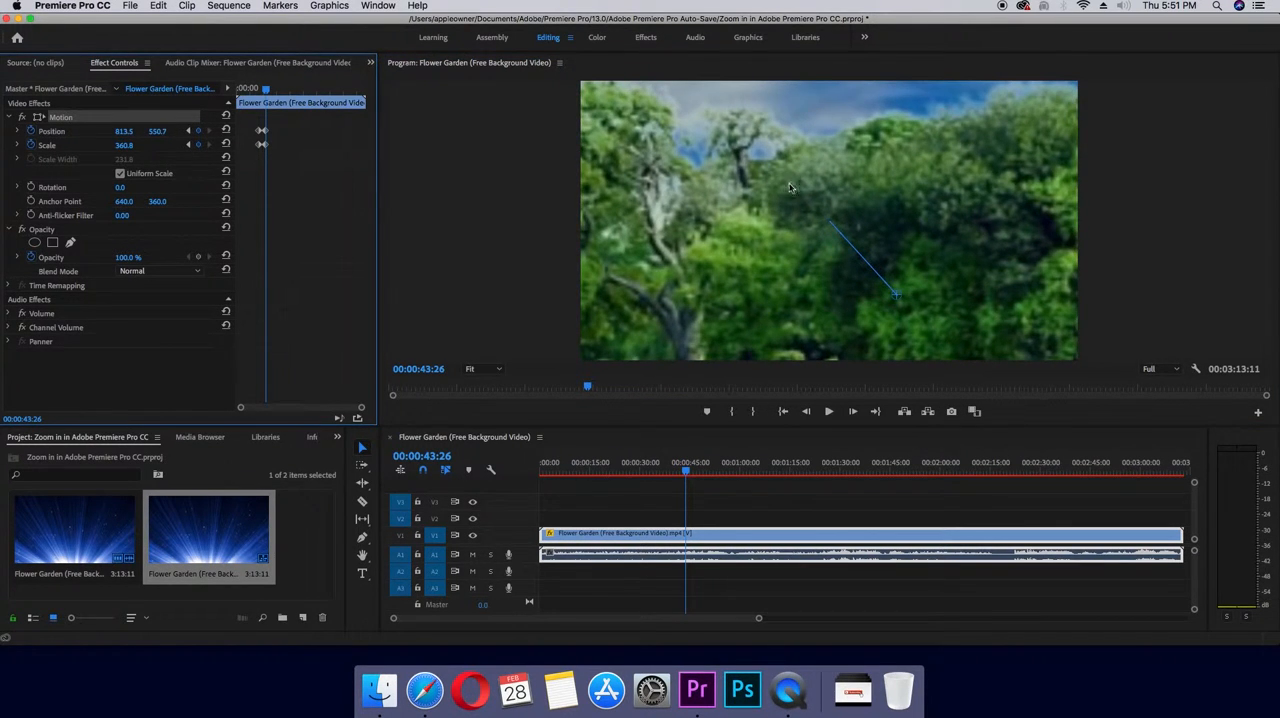
drag(790, 186, 862, 252)
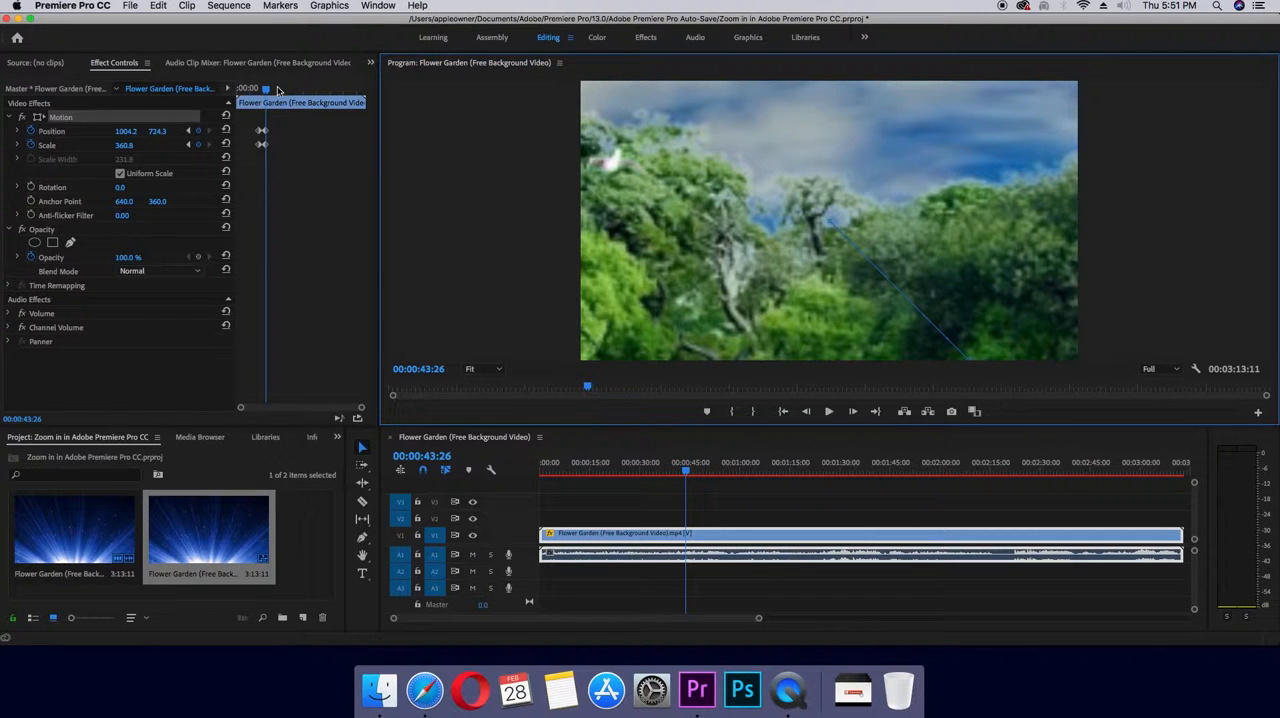
- At 00:00:51:25, reset the clip's Scale and Position to their defaults to zoom back out
drag(268, 91, 273, 91)
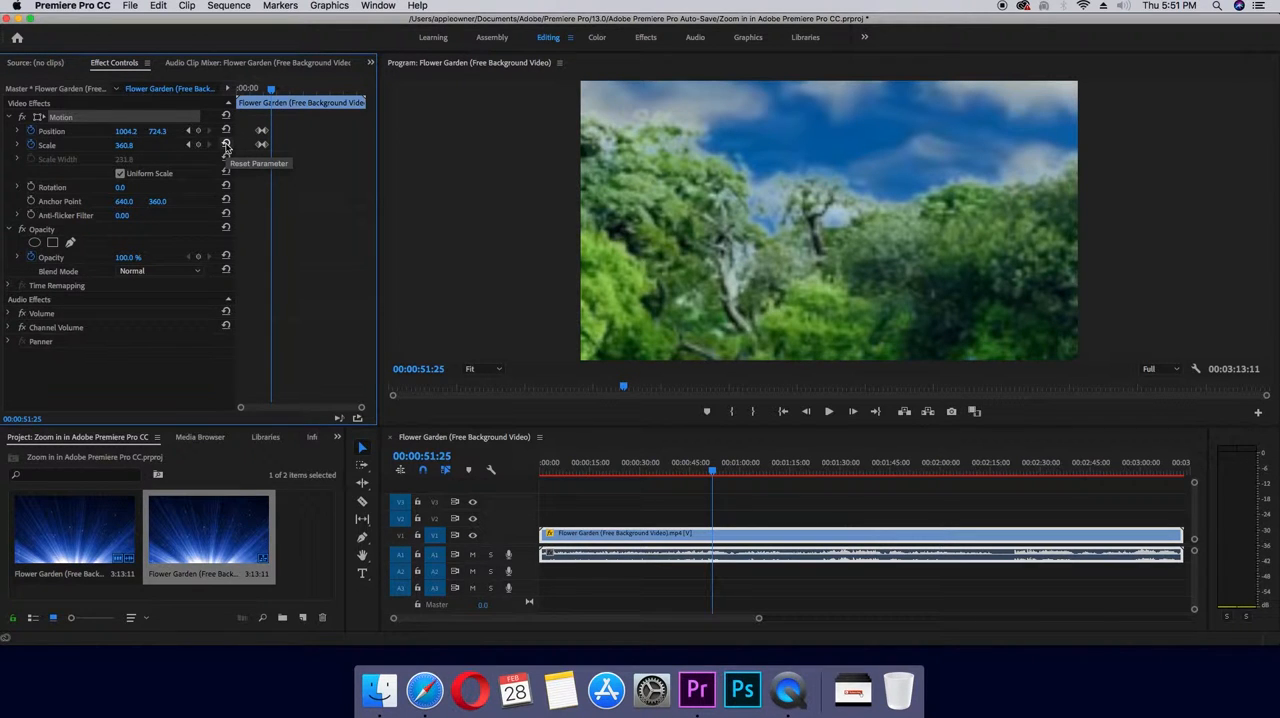
click(226, 146)
click(226, 131)
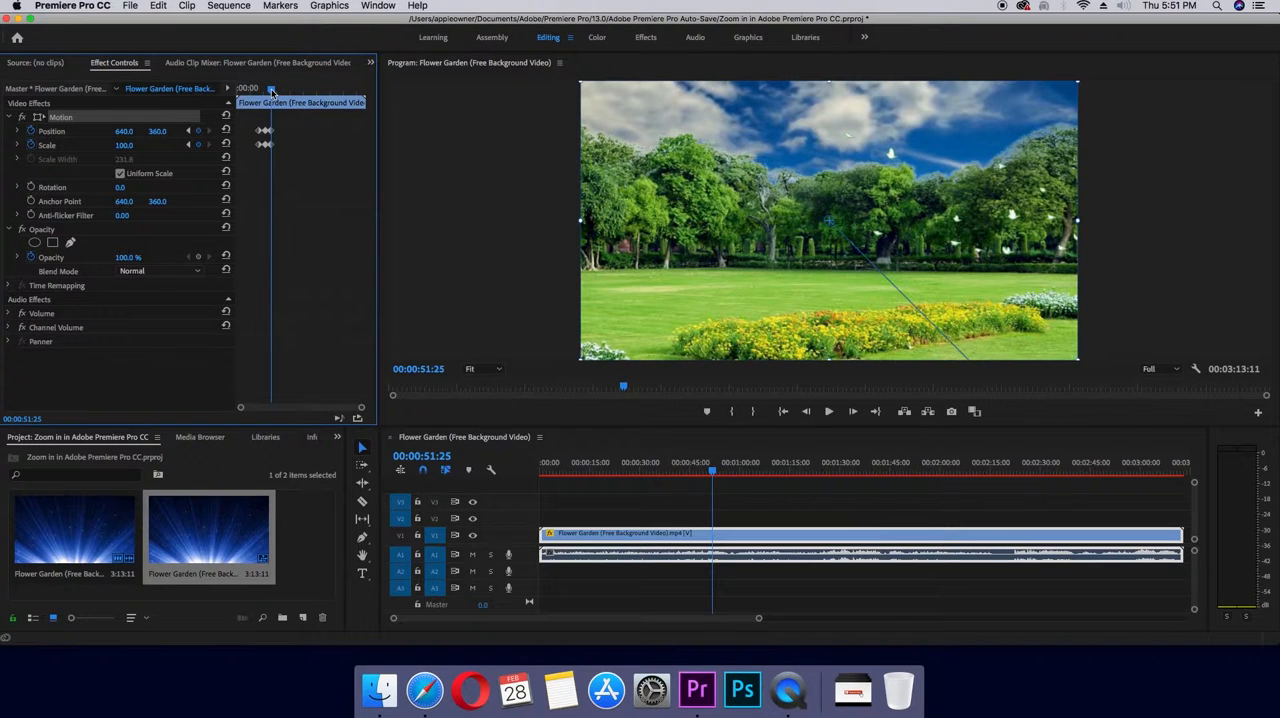
- Play the sequence from 00:00:29:27 through the last keyframe to review the zoom in and out
drag(271, 92, 256, 92)
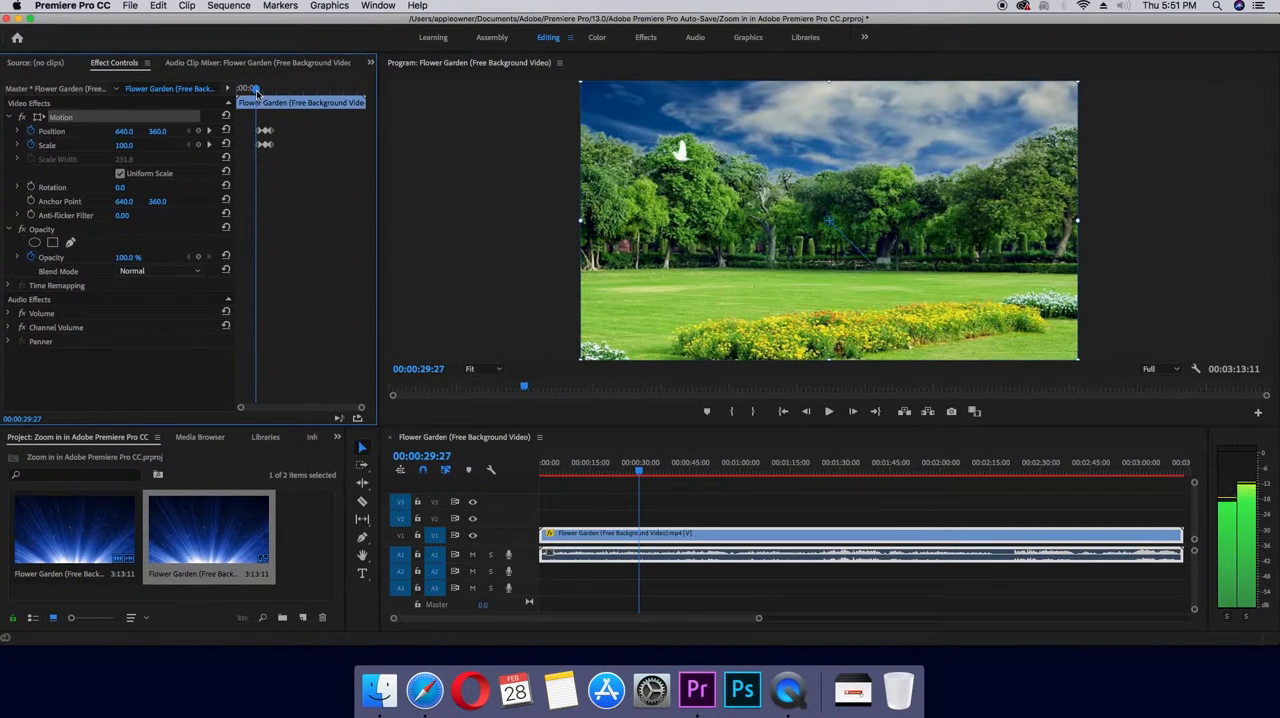
key(space)
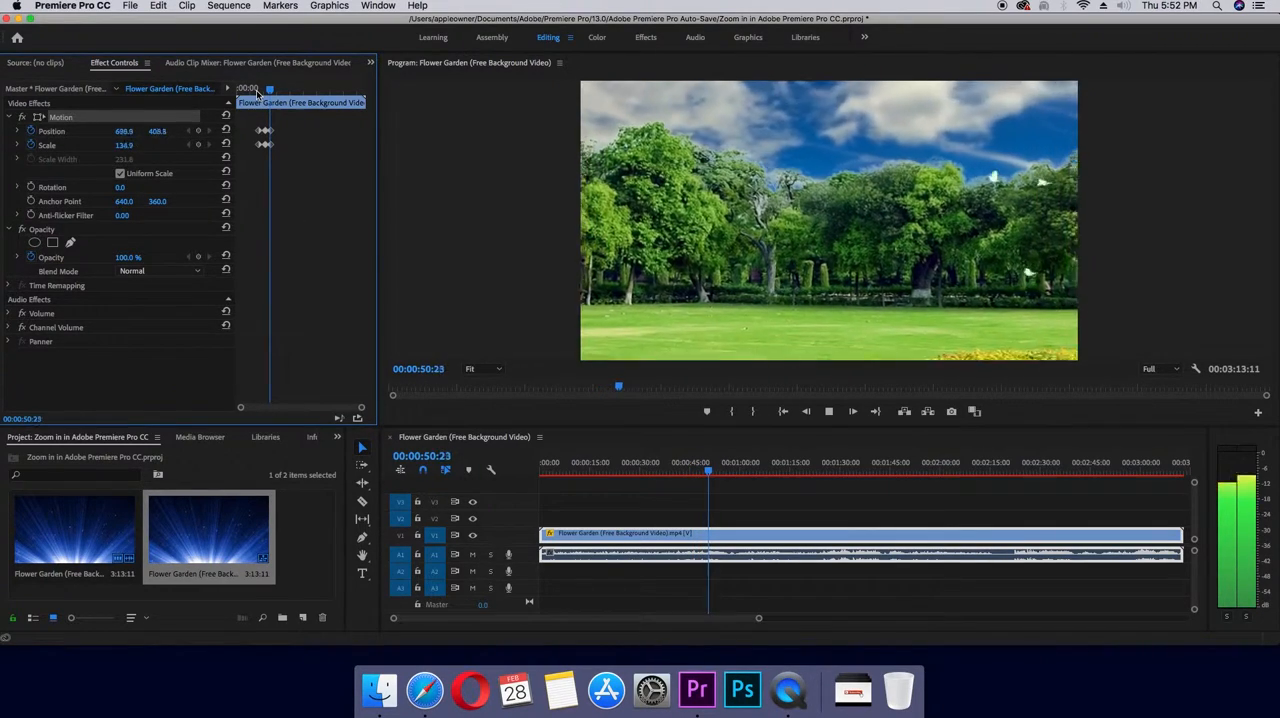
key(space)
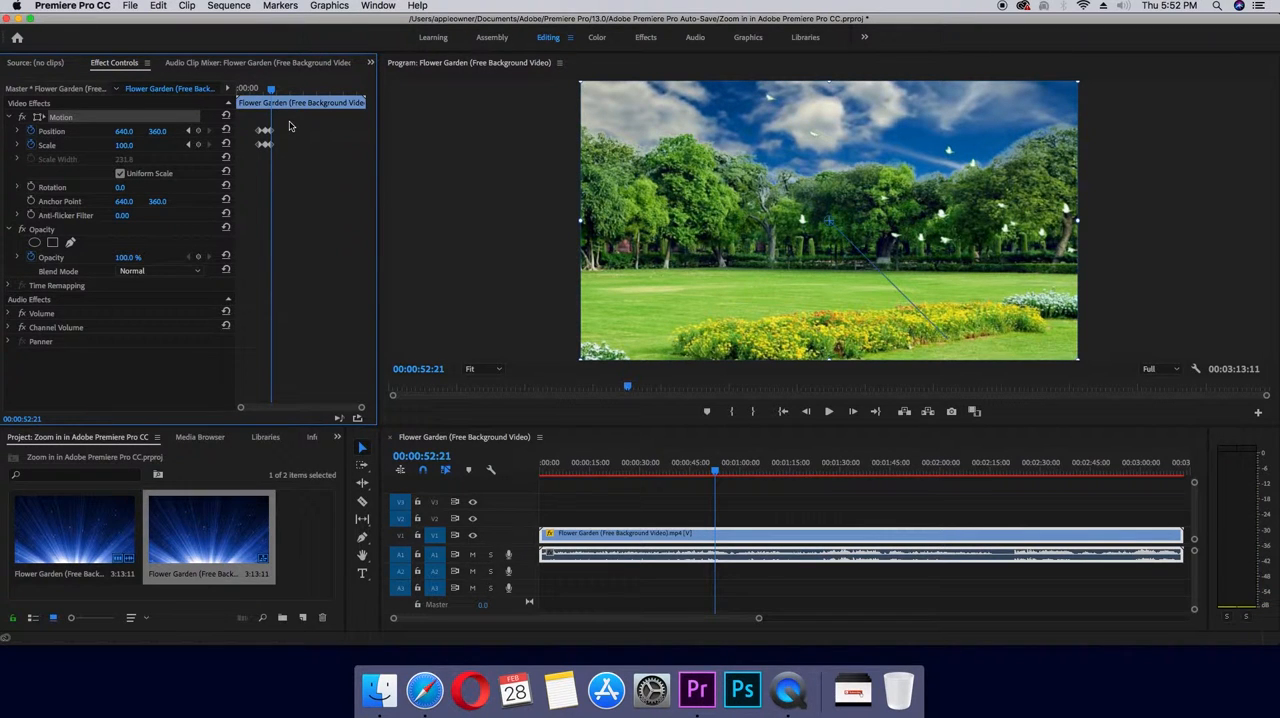
- Clear all Position and Scale keyframes from the Flower Garden clip
drag(290, 124, 263, 147)
right_click(266, 148)
click(292, 217)
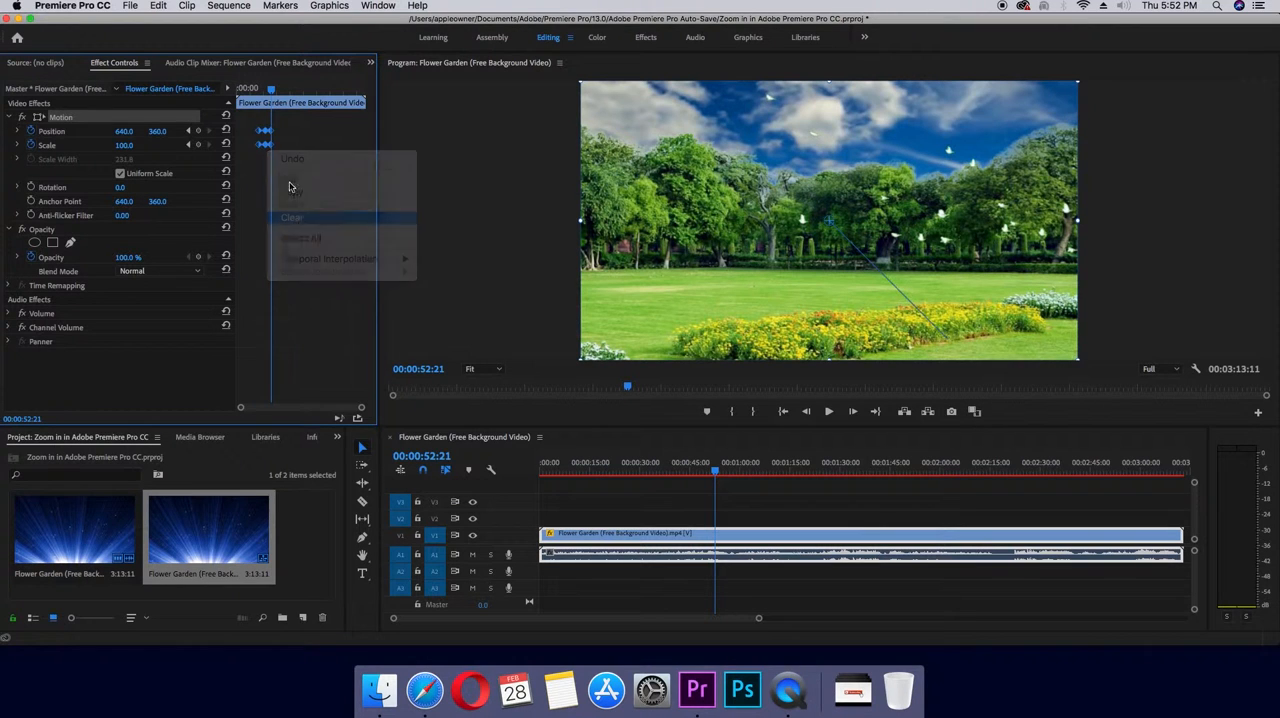
- Add a Position and a Scale keyframe to the clip at 00:00:40:26, then deselect the clip
drag(270, 90, 263, 90)
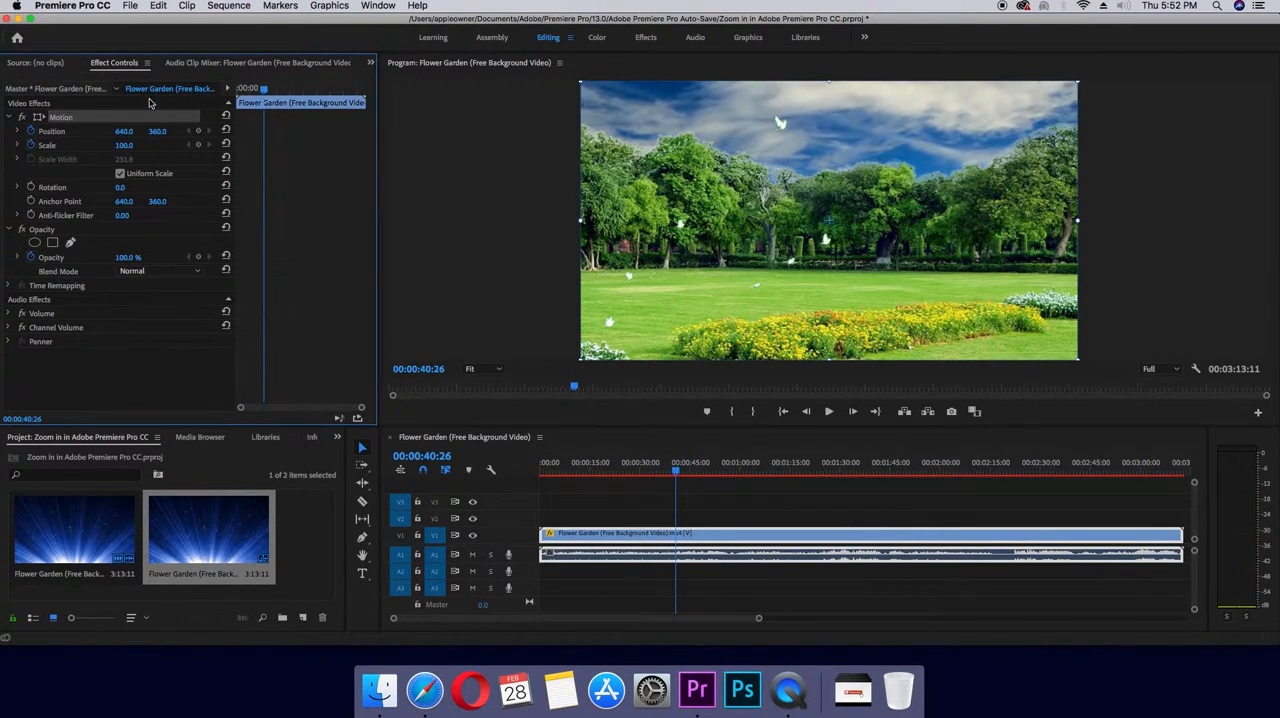
click(199, 134)
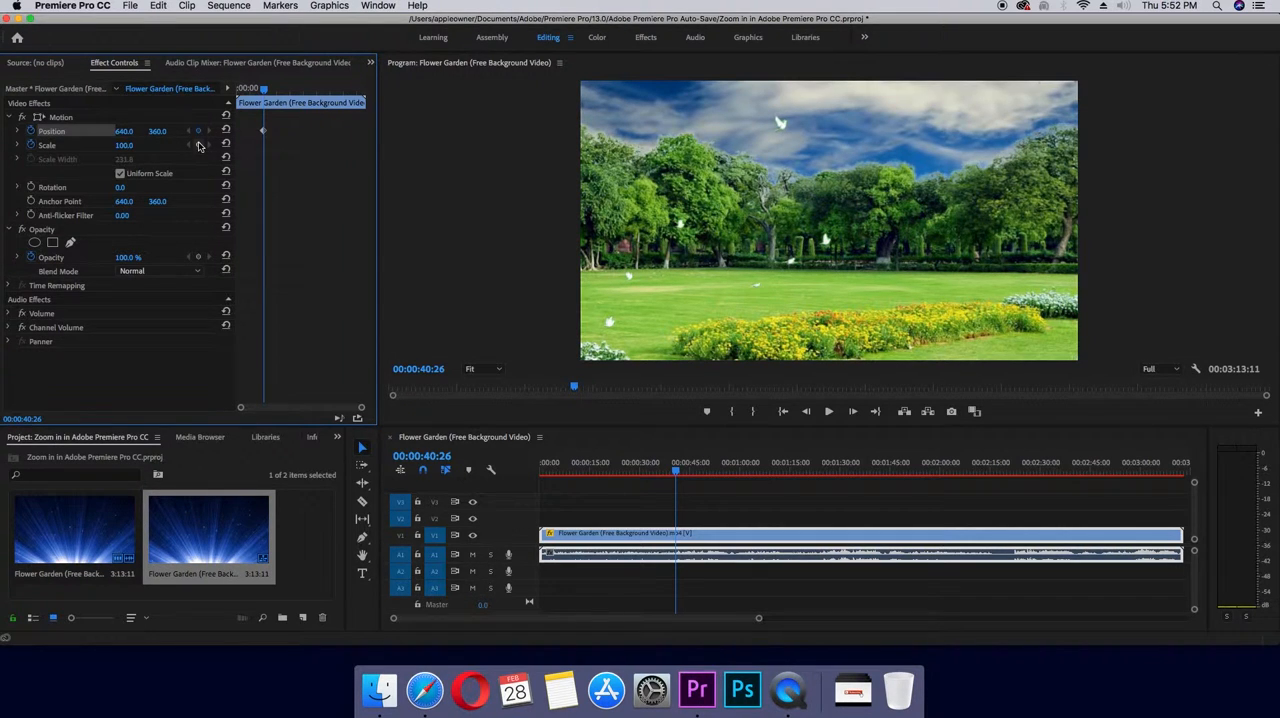
click(199, 146)
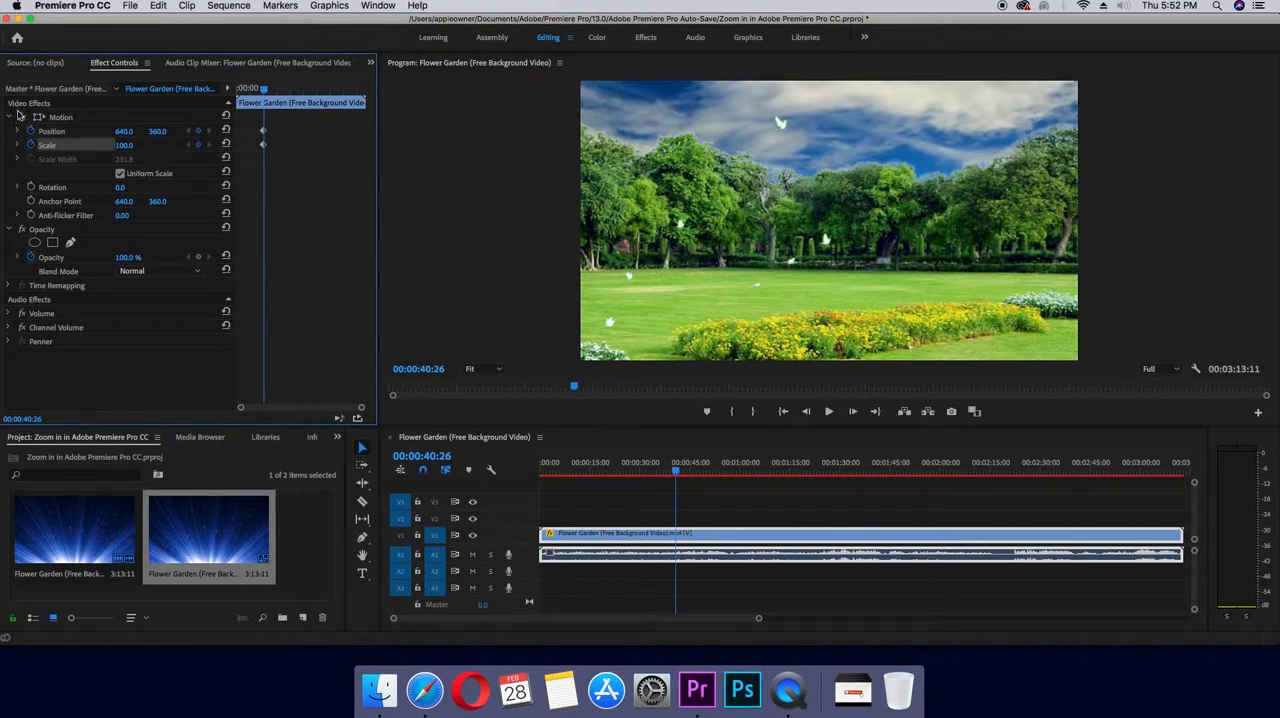
click(663, 504)
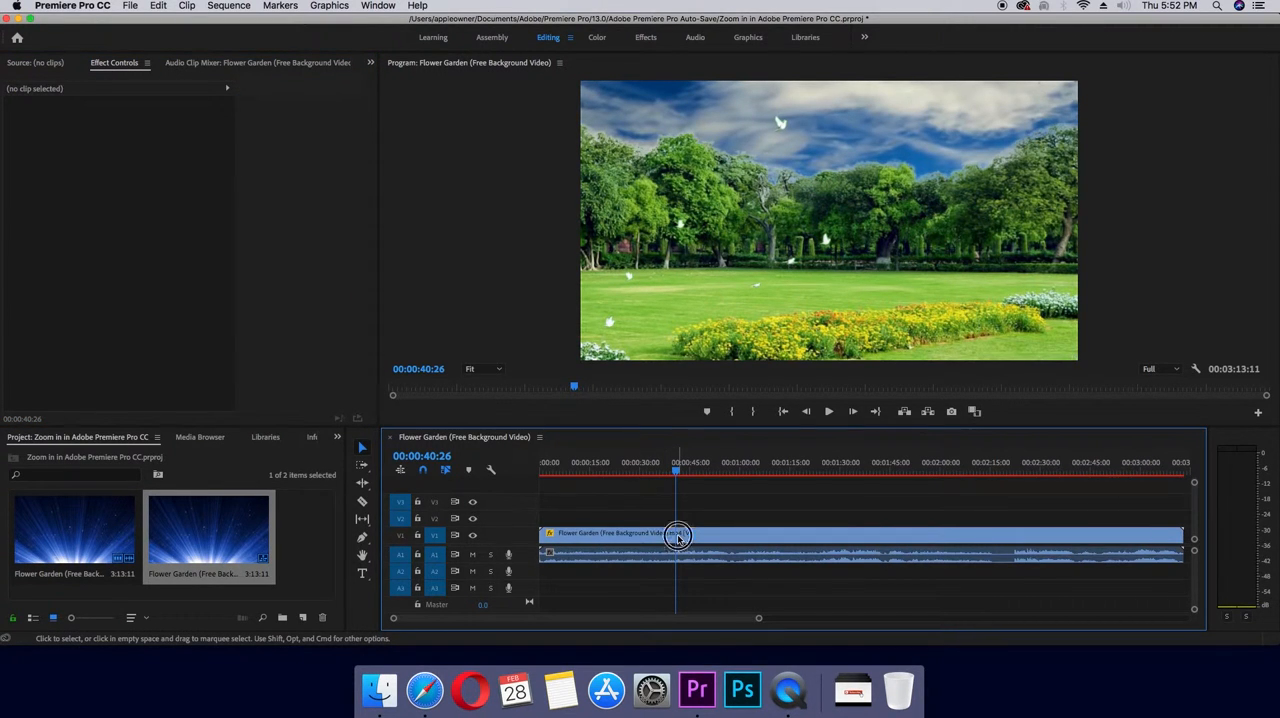
- Select the Flower Garden clip and, at 00:00:47:25, set Scale to 729 and move the enlarged image to Position about 1375, 1145
click(678, 539)
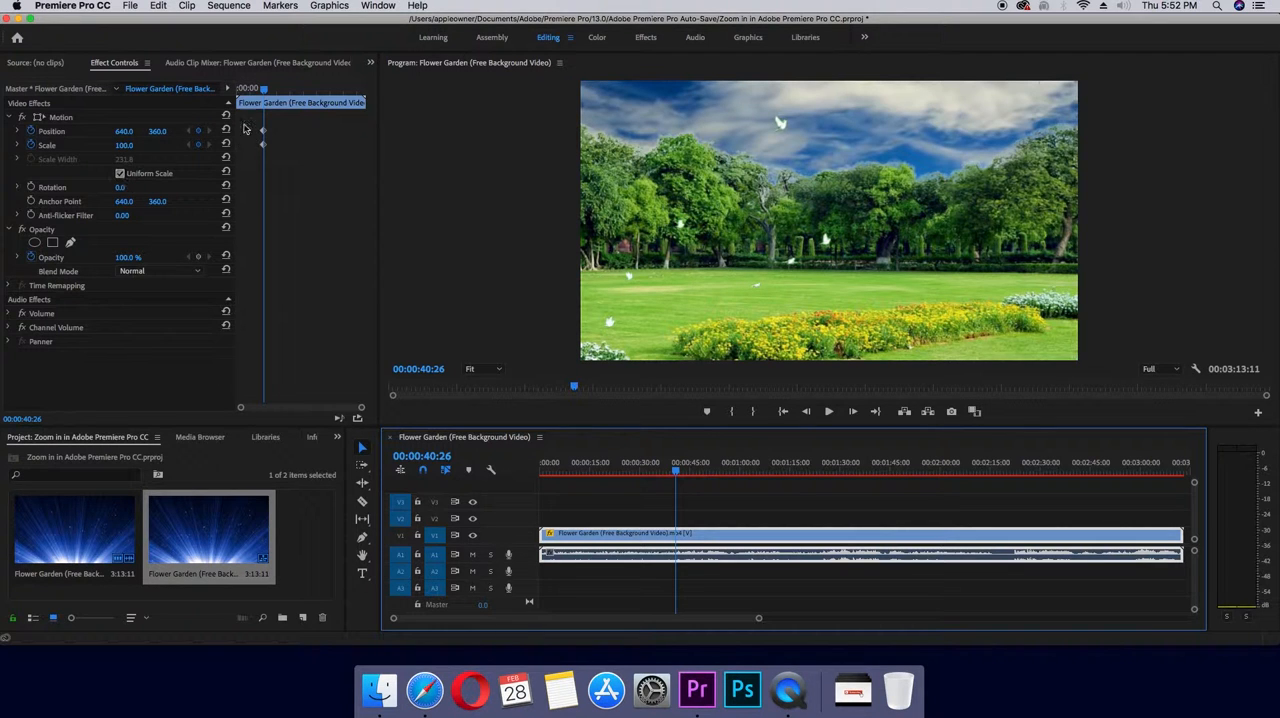
drag(264, 91, 268, 91)
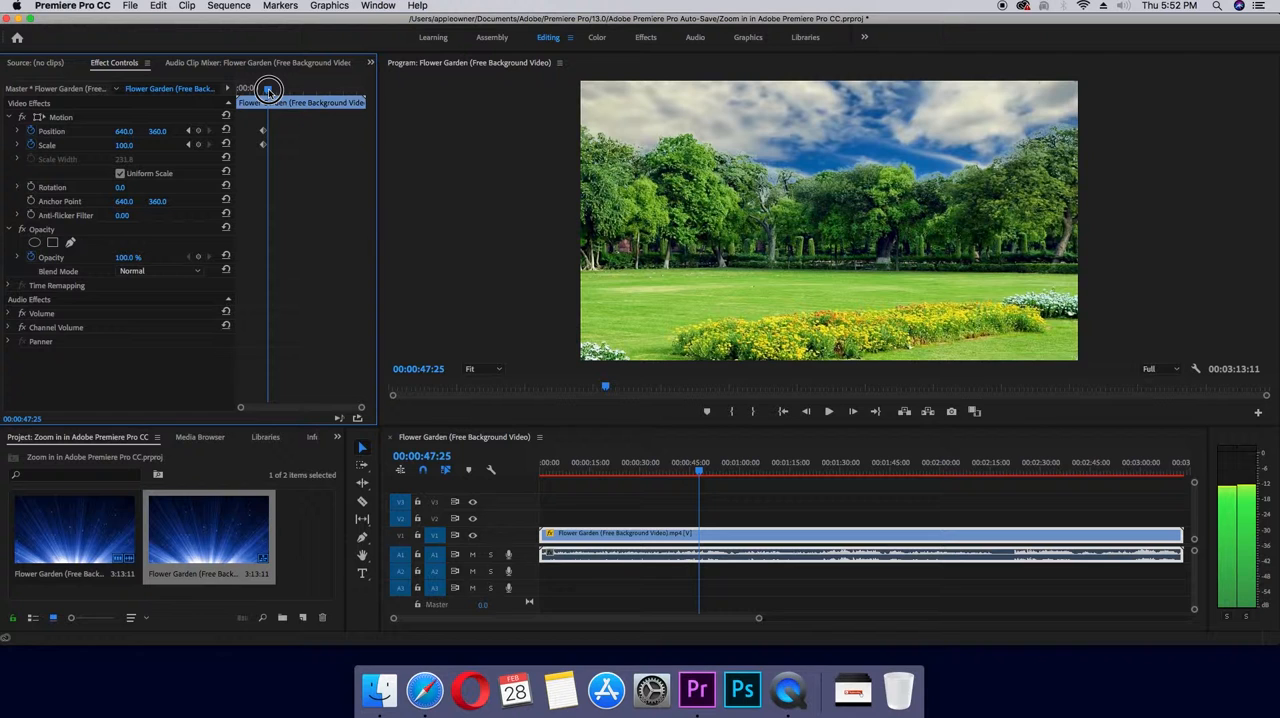
click(124, 145)
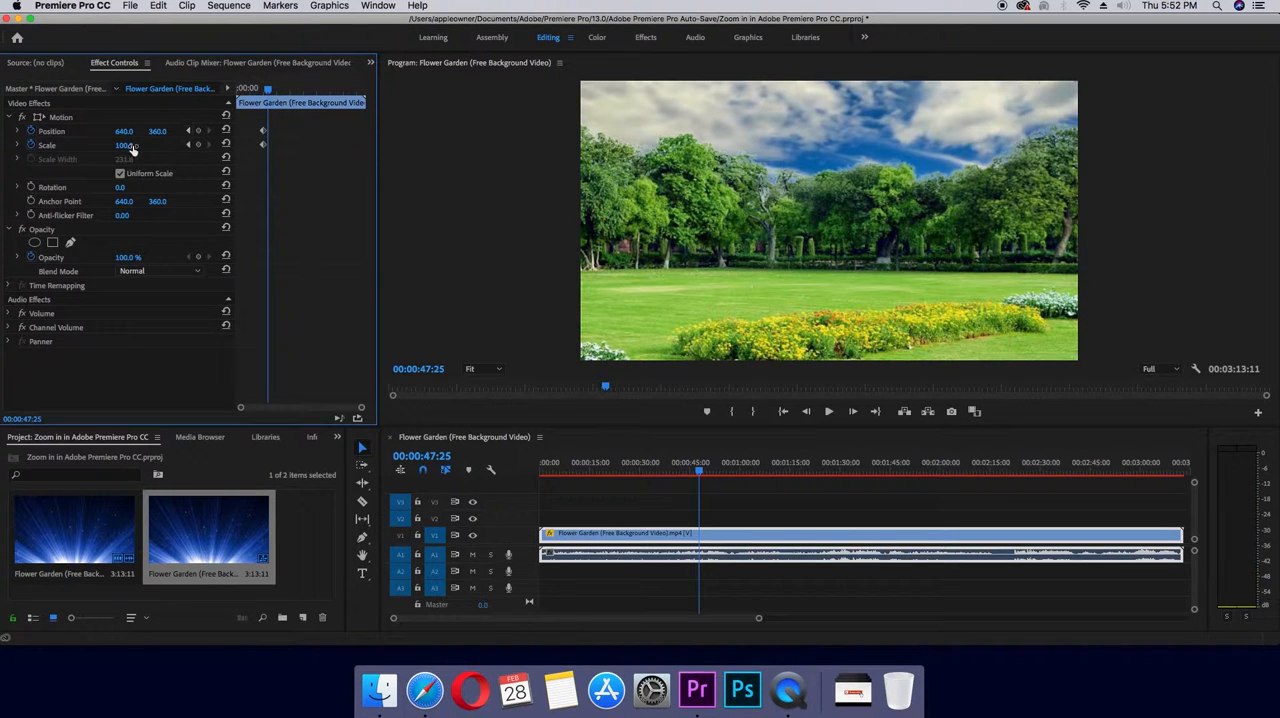
text(154)
key(Return)
drag(124, 145, 155, 152)
click(112, 144)
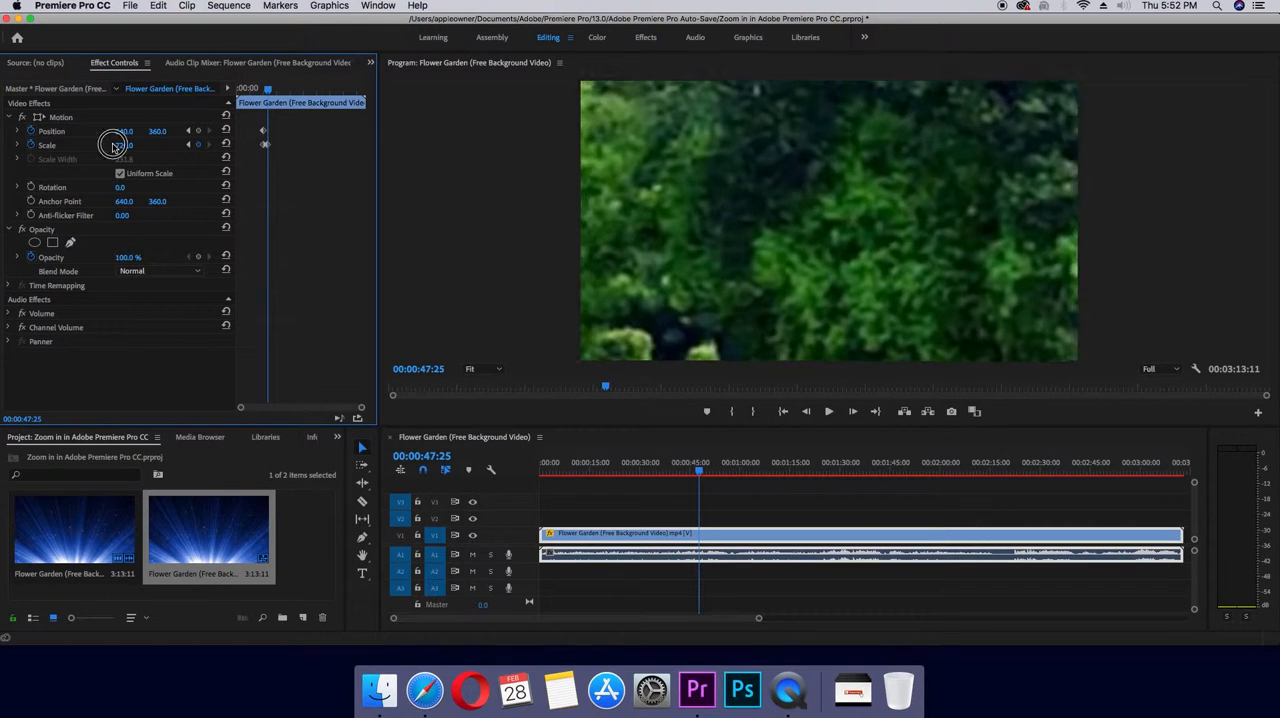
drag(704, 160, 790, 228)
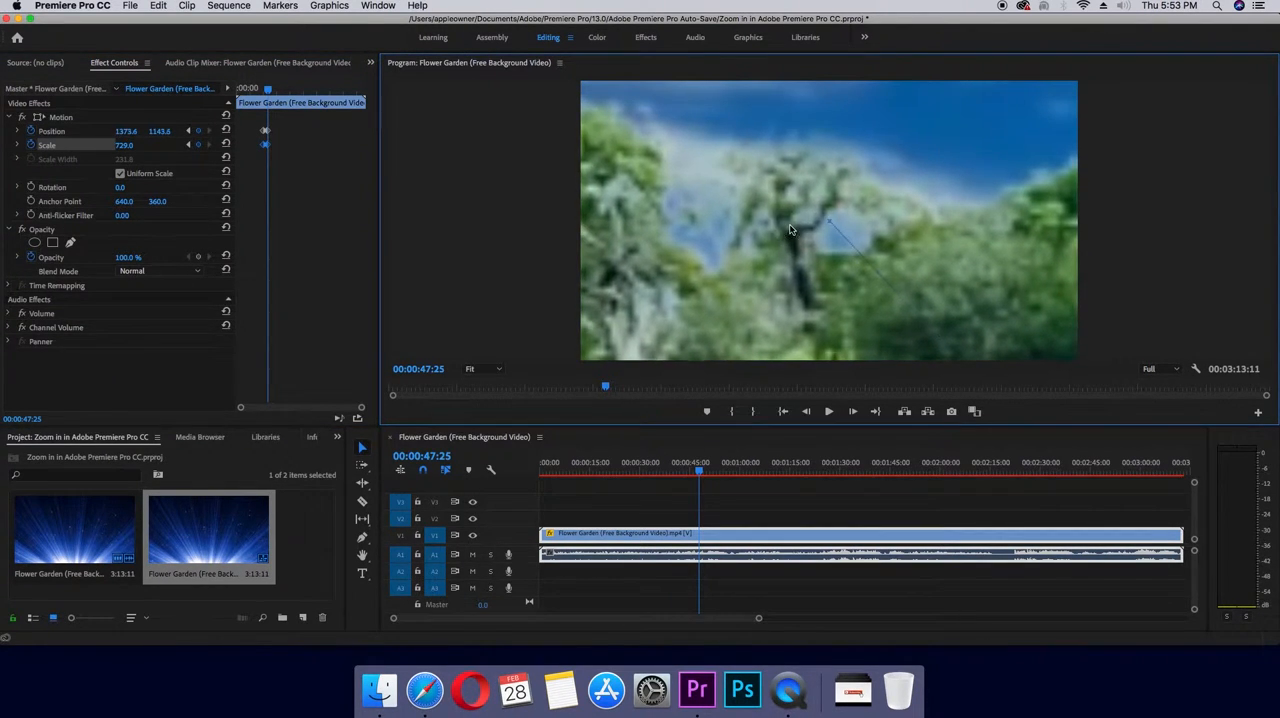
- At 00:00:53:25, reset the clip's Scale and Position to their default values to zoom back out
click(271, 91)
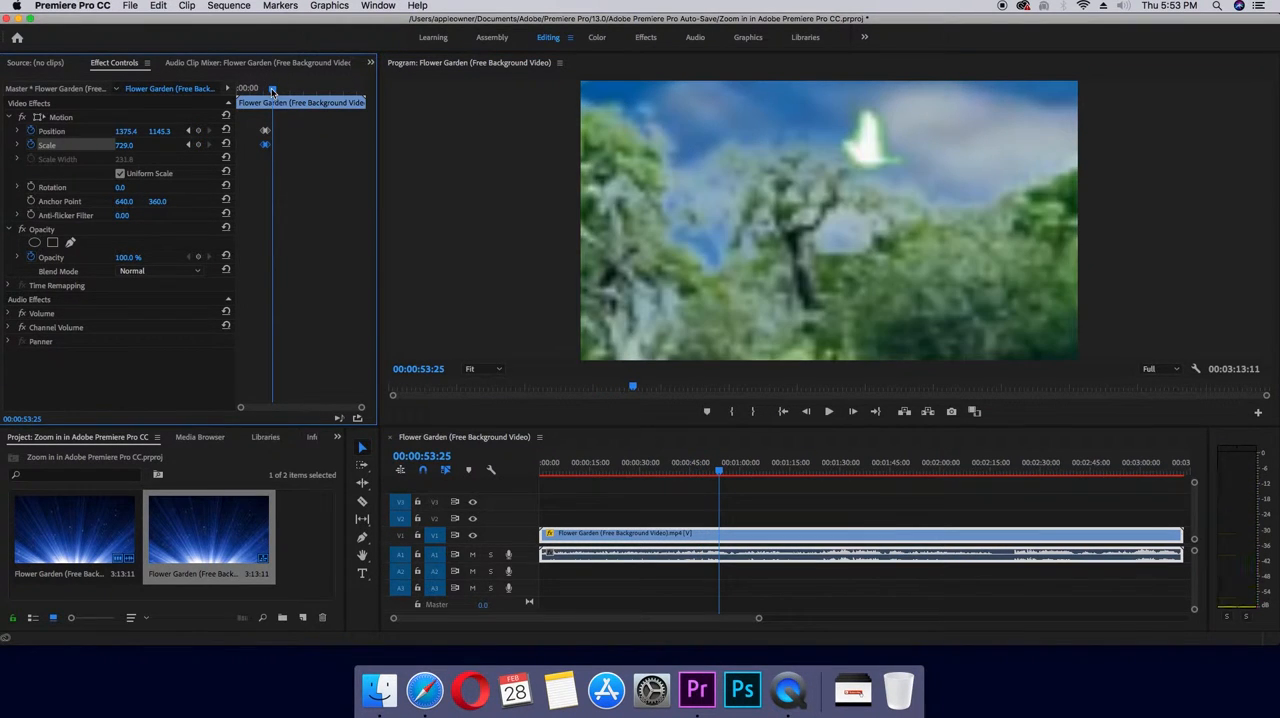
mouse_move(131, 150)
mouse_down()
mouse_move(96, 147)
mouse_move(134, 147)
mouse_up()
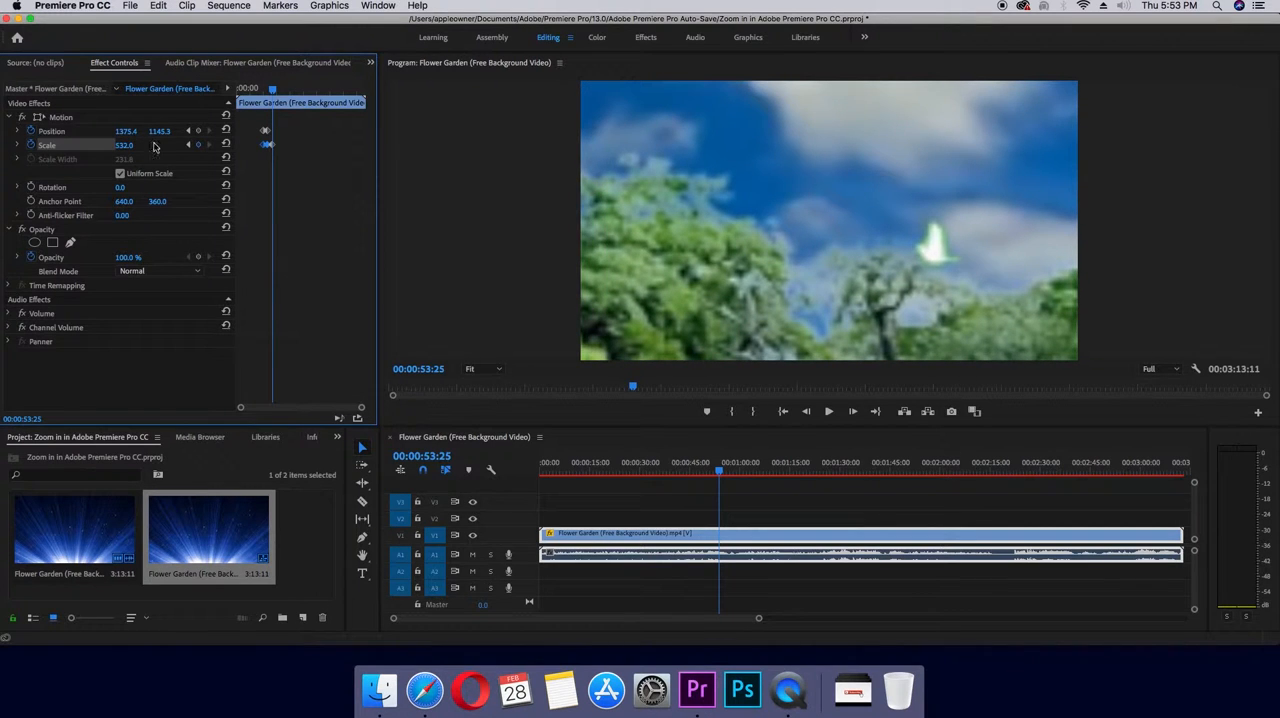
click(226, 145)
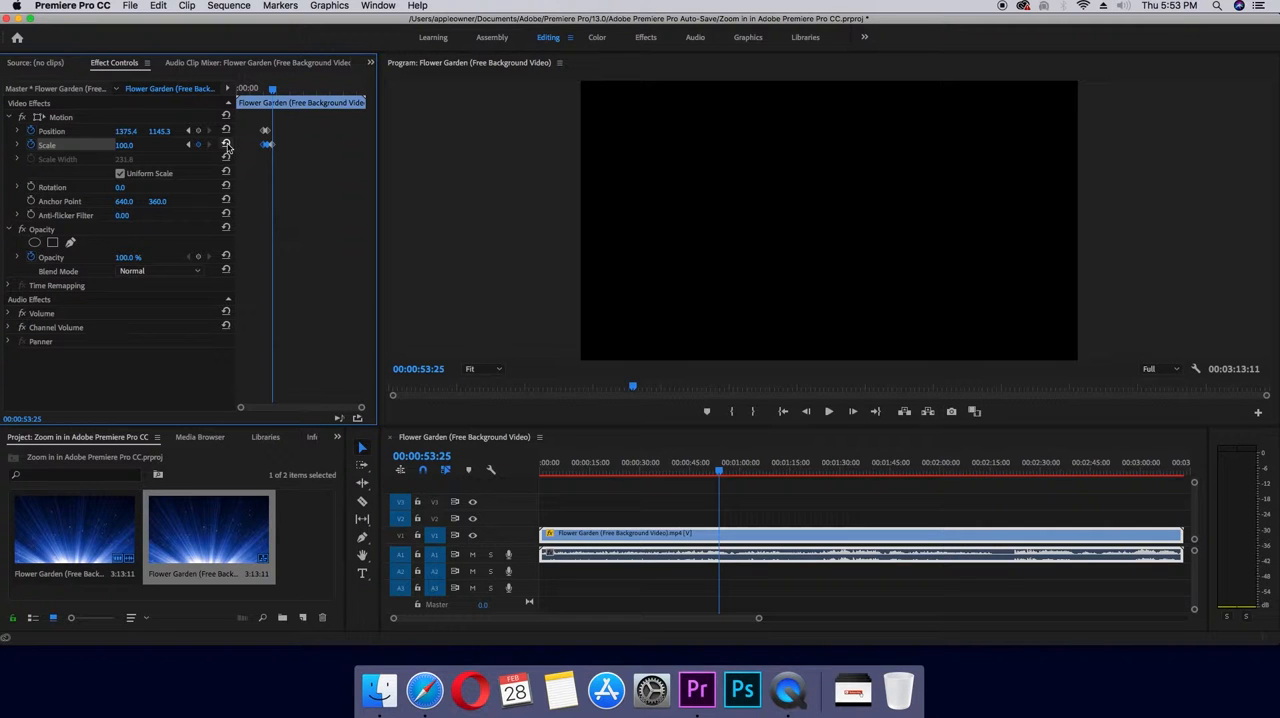
click(227, 130)
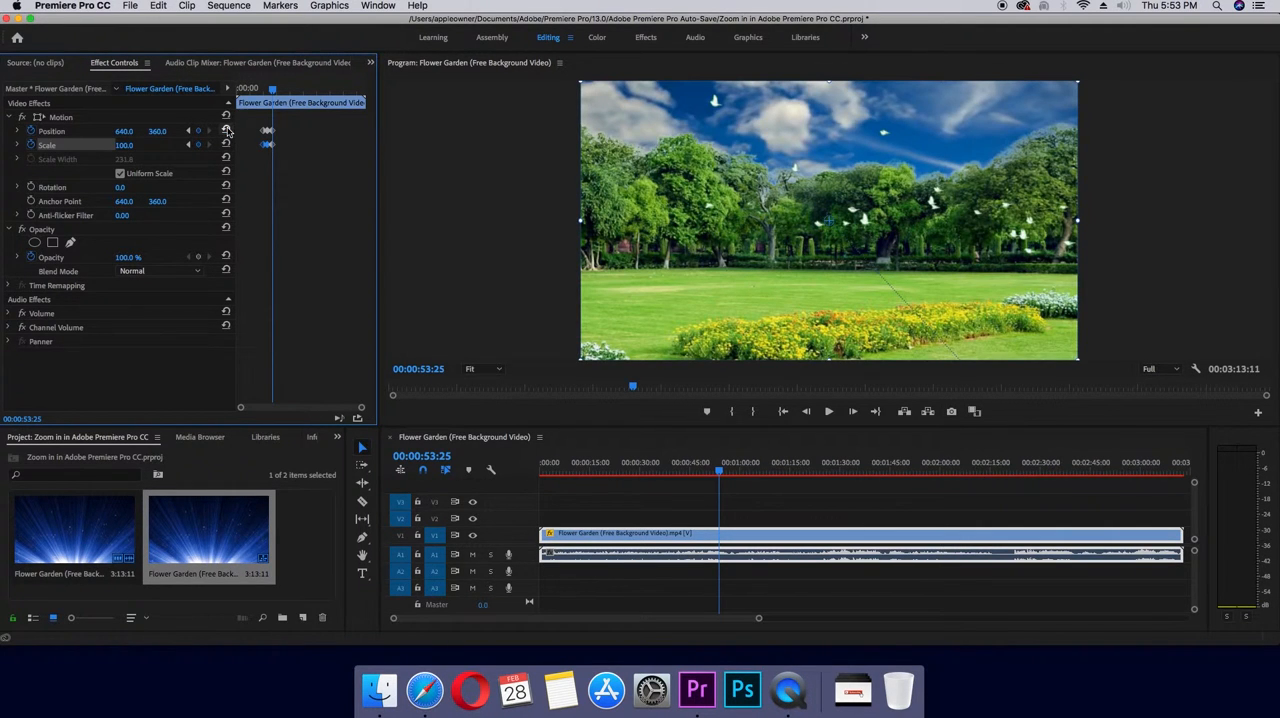
- Play the sequence from 00:00:34:27 to just past the last keyframe to review the new zoom in and out
drag(274, 93, 261, 93)
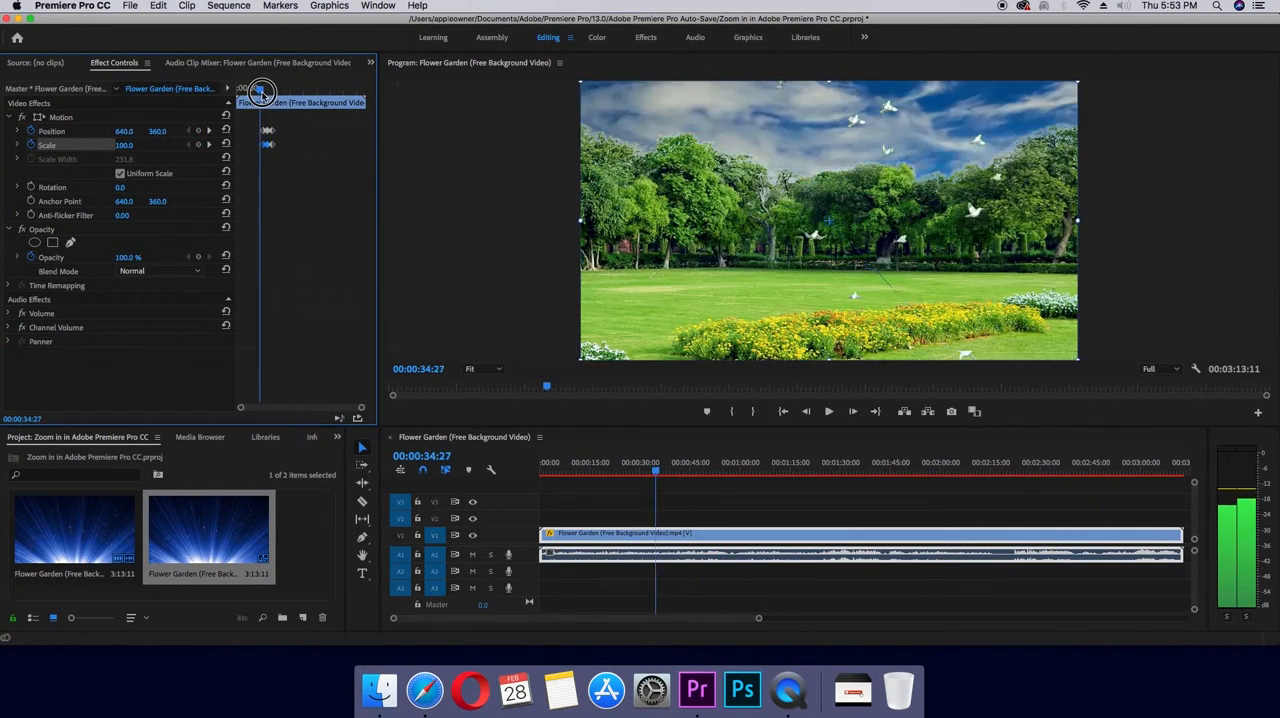
key(space)
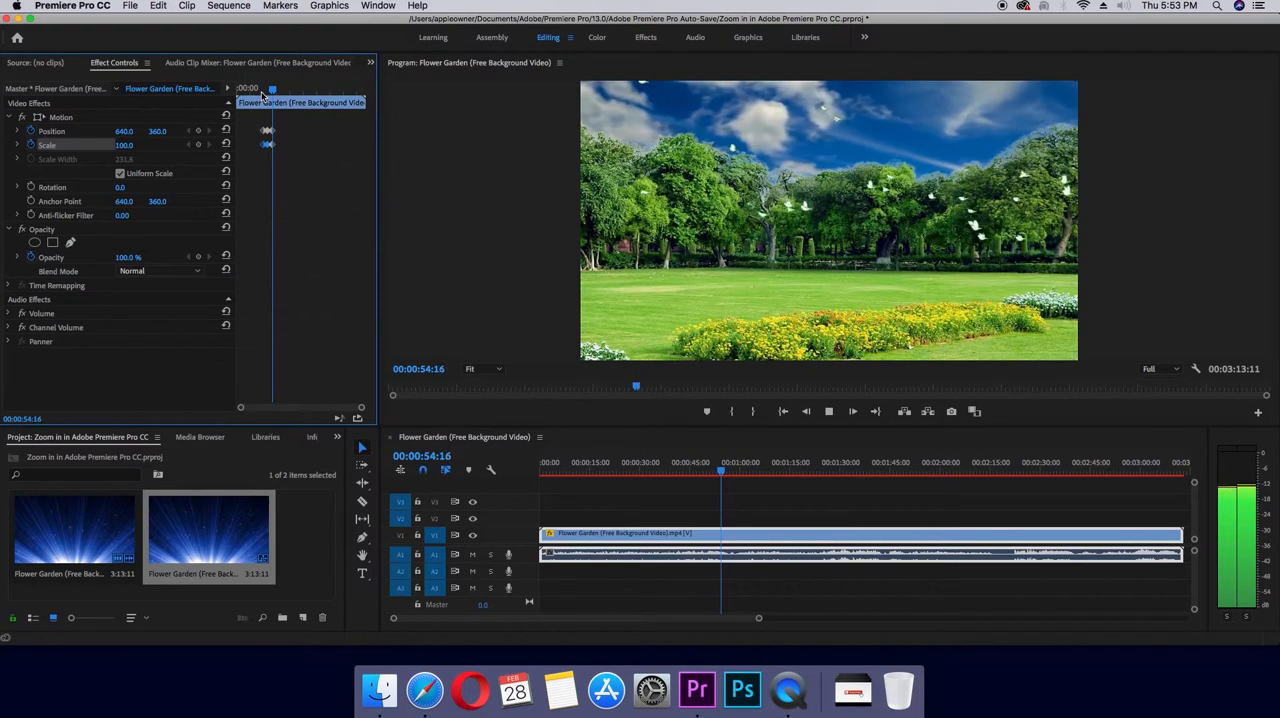
key(space)
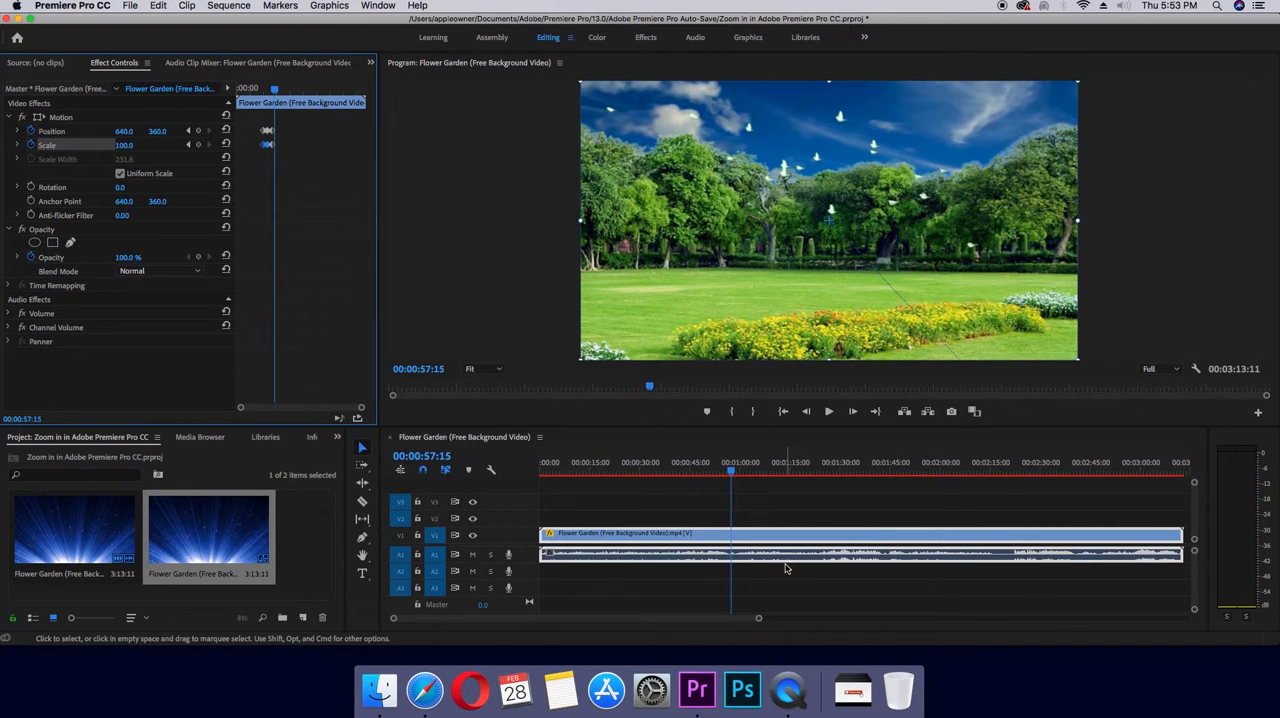